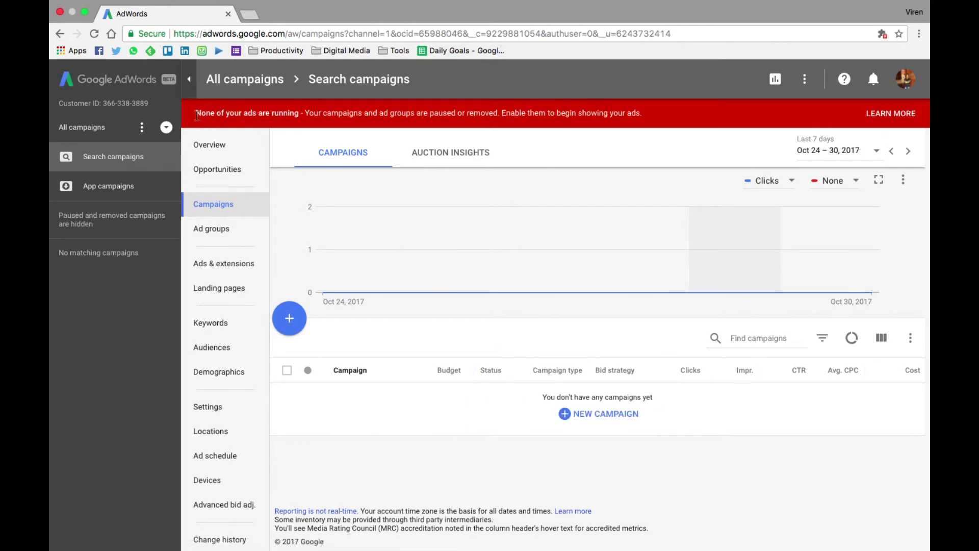
# - Create a new Search Network campaign with the 'Visit your website' goal and continue to settings
pyautogui.moveTo(197, 115); pyautogui.dragTo(299, 116)
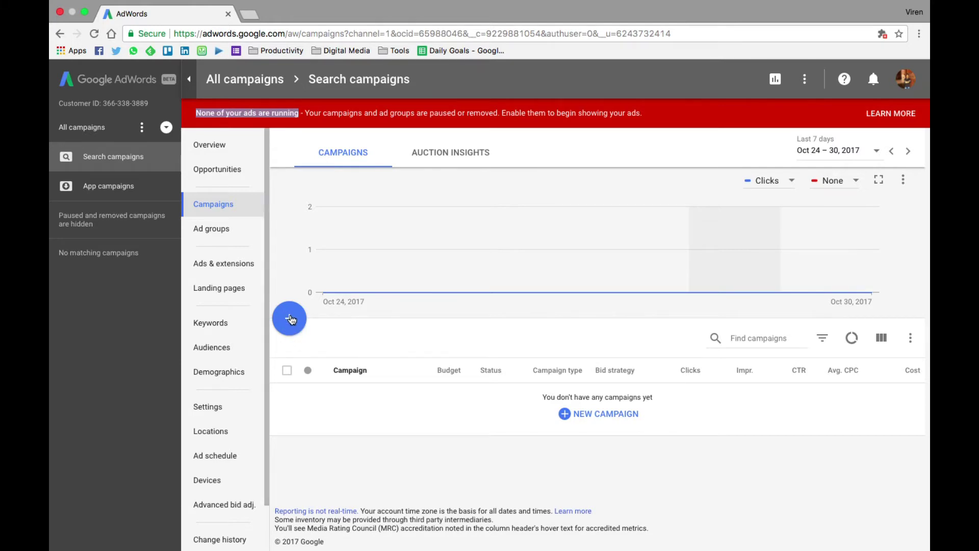
pyautogui.click(586, 415)
pyautogui.click(612, 452)
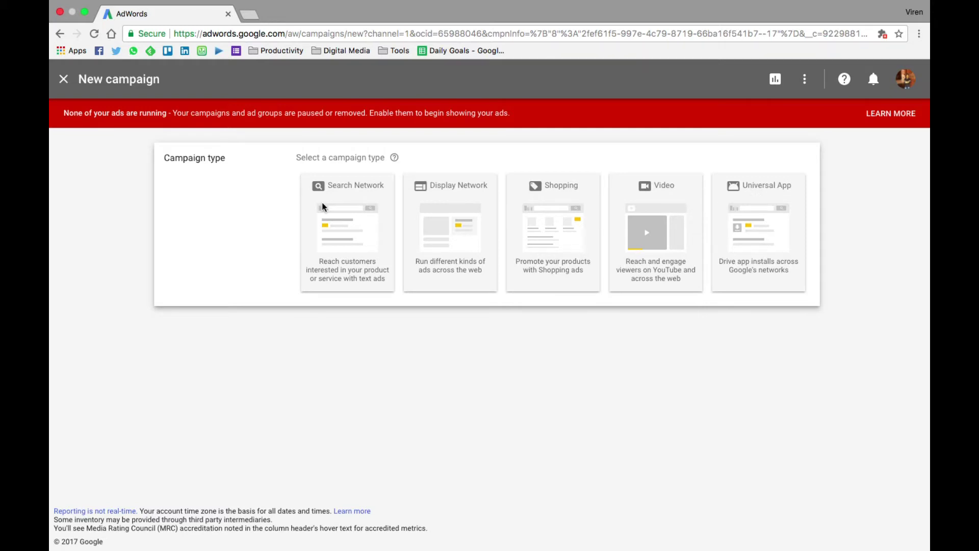
pyautogui.click(342, 215)
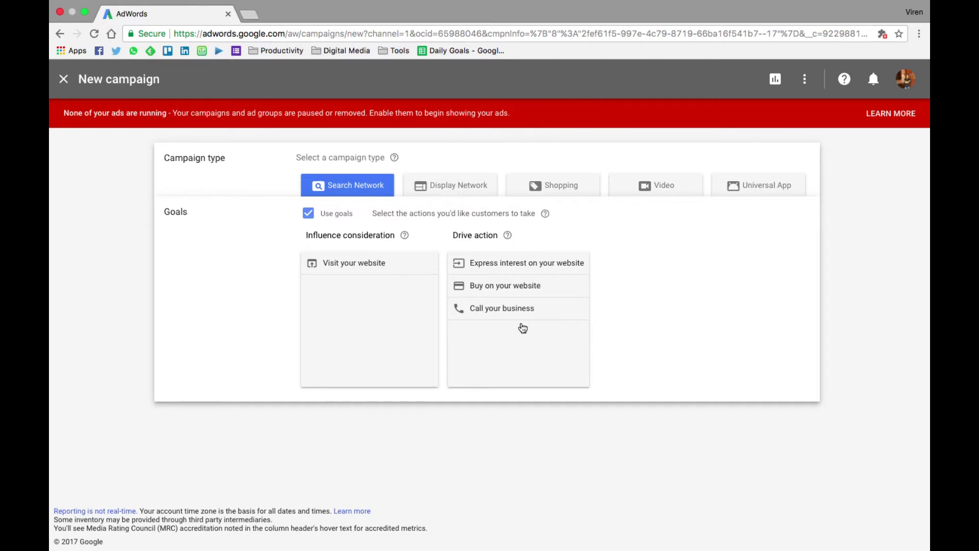
pyautogui.click(378, 266)
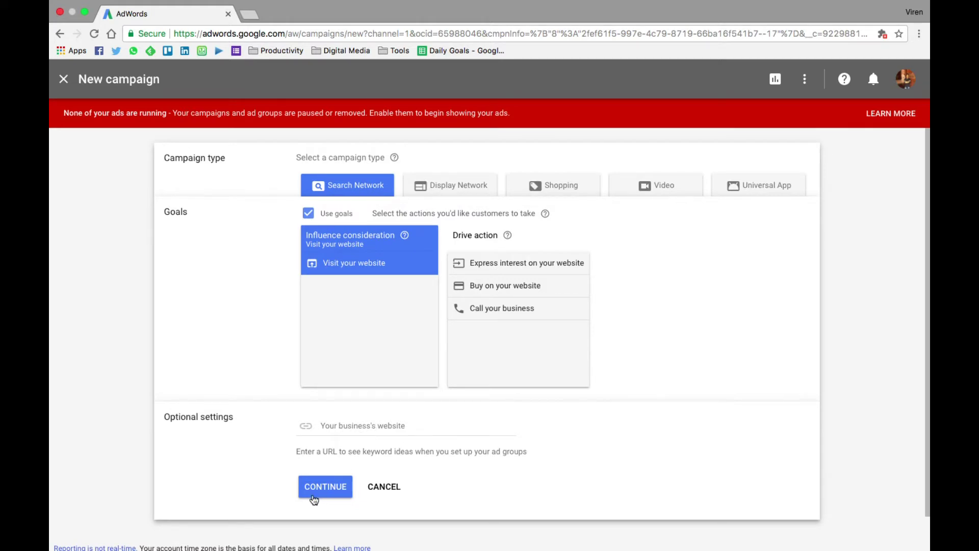
pyautogui.click(334, 480)
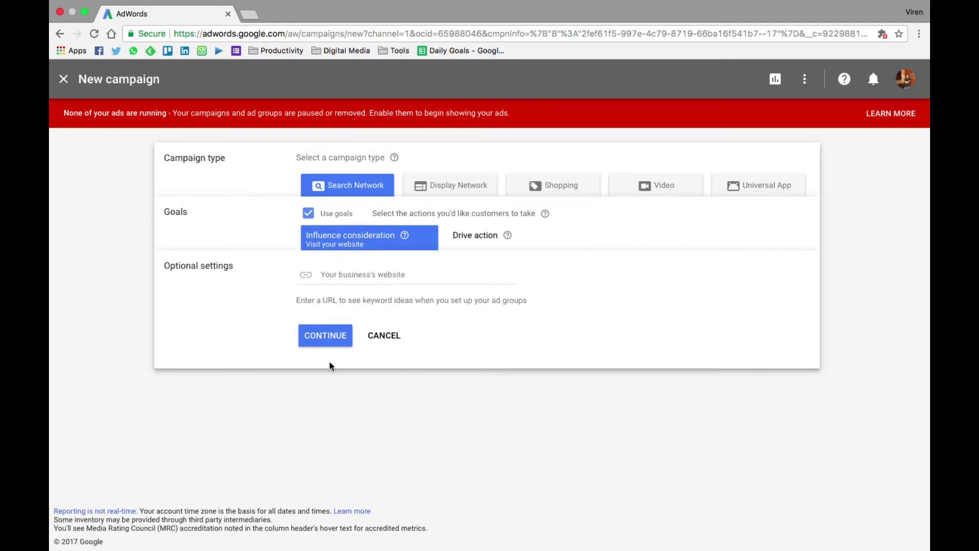
pyautogui.click(328, 337)
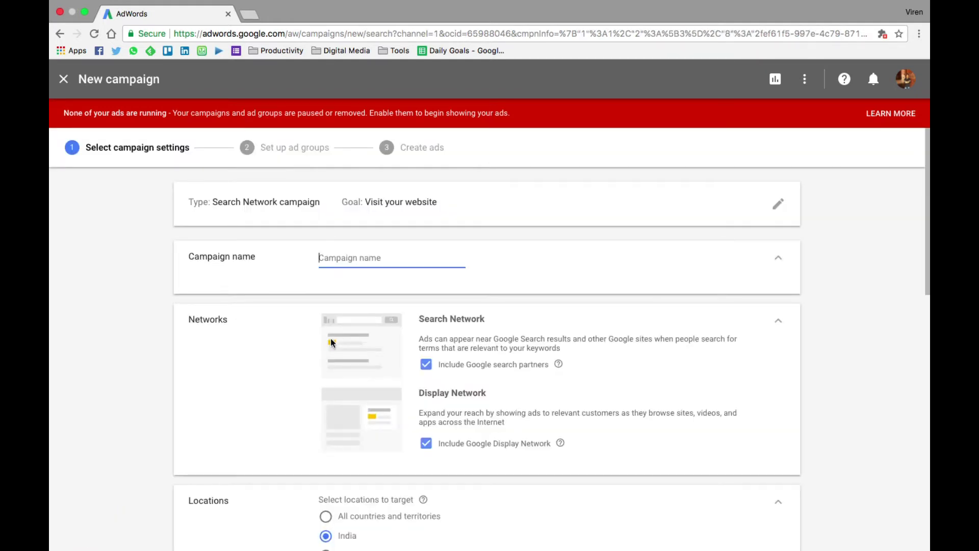
# - Name the campaign 'Snapchat Search Ads' and exclude the Google Display Network
pyautogui.write('Snapchat Ads')
pyautogui.press('Left')
pyautogui.press('Left')
pyautogui.press('Left')
pyautogui.write('Search')
pyautogui.scroll(-2, 328, 371)
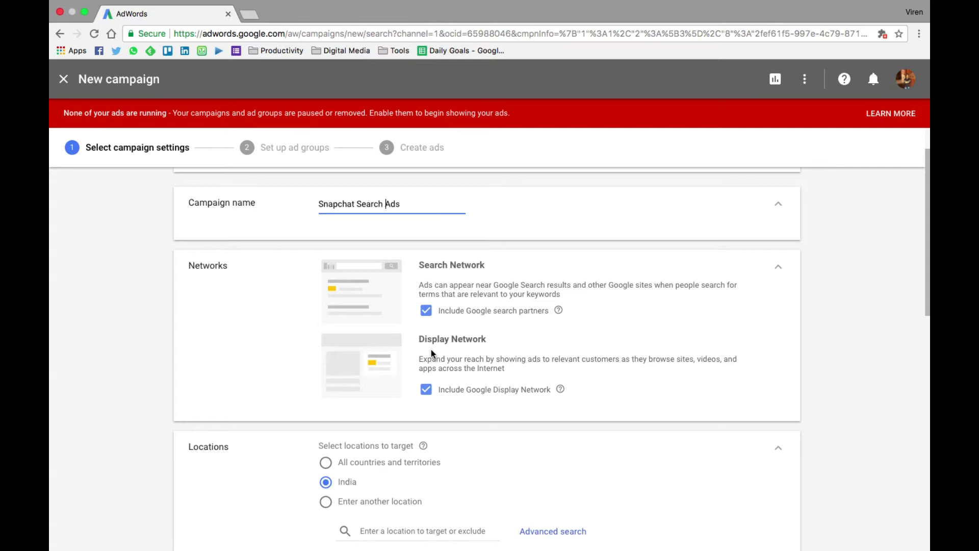
pyautogui.click(424, 391)
# - Set the campaign's target location to Mumbai, Maharashtra only
pyautogui.scroll(-3, 444, 384)
pyautogui.scroll(-2, 444, 385)
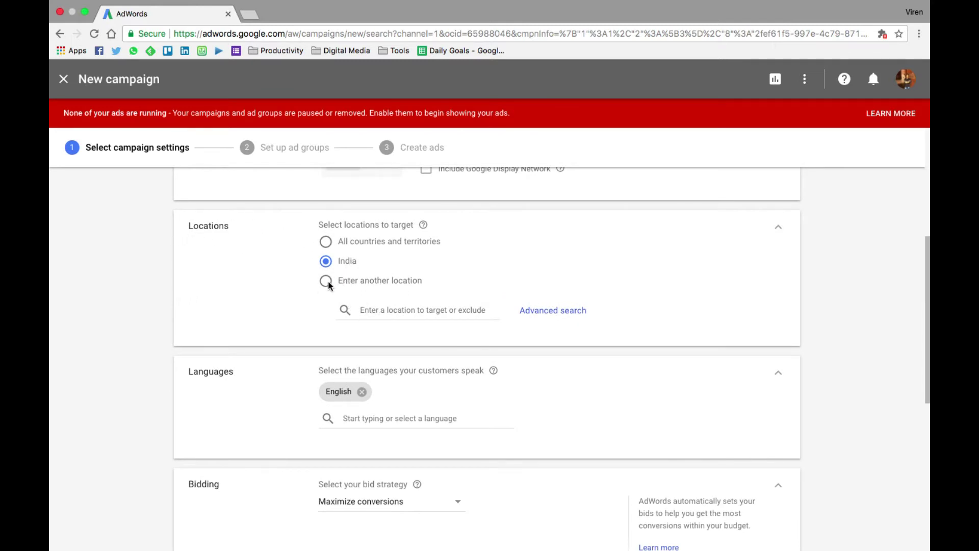
pyautogui.click(390, 309)
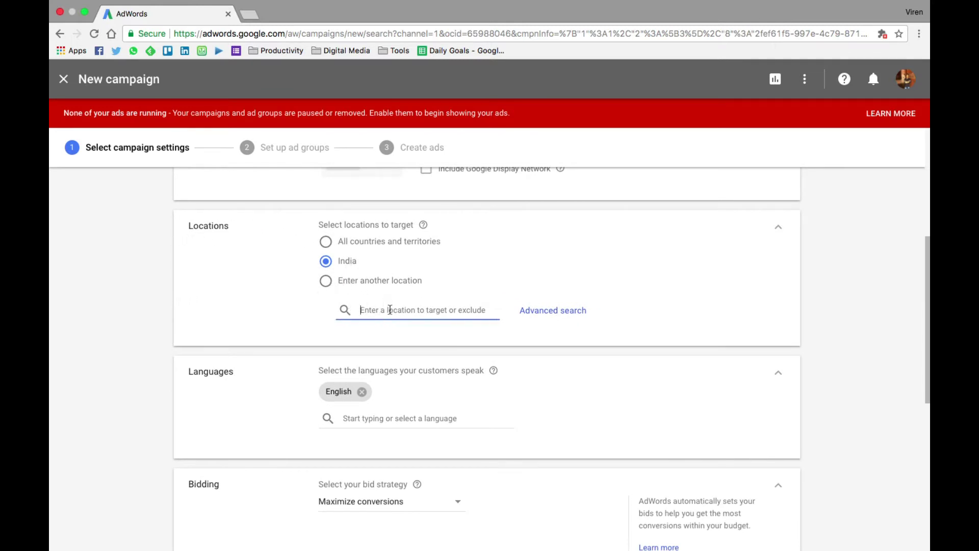
pyautogui.write('mumbai')
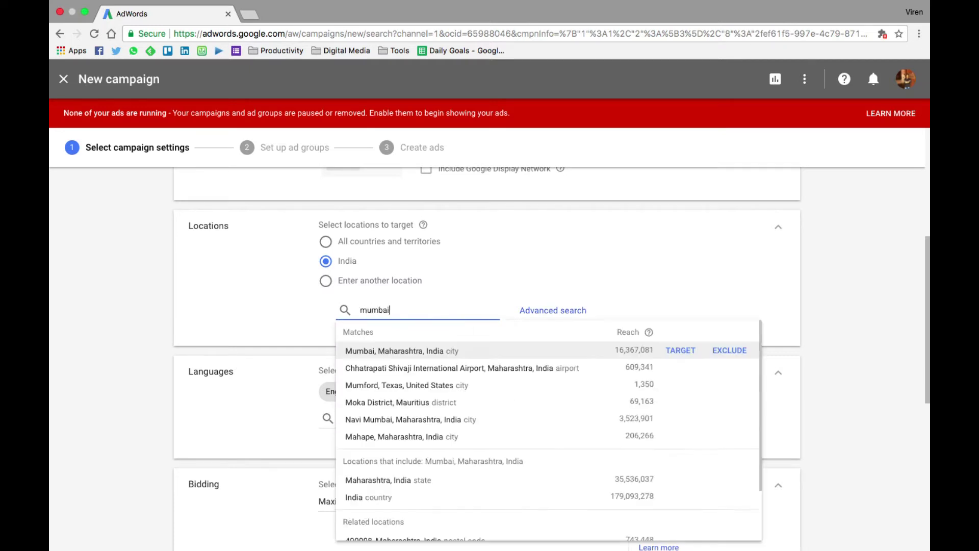
pyautogui.click(392, 352)
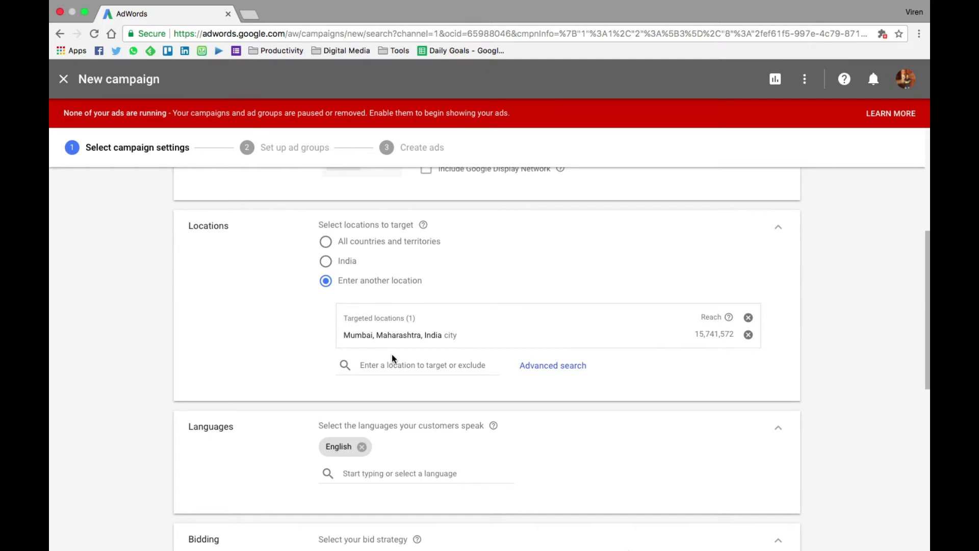
pyautogui.scroll(-2, 279, 362)
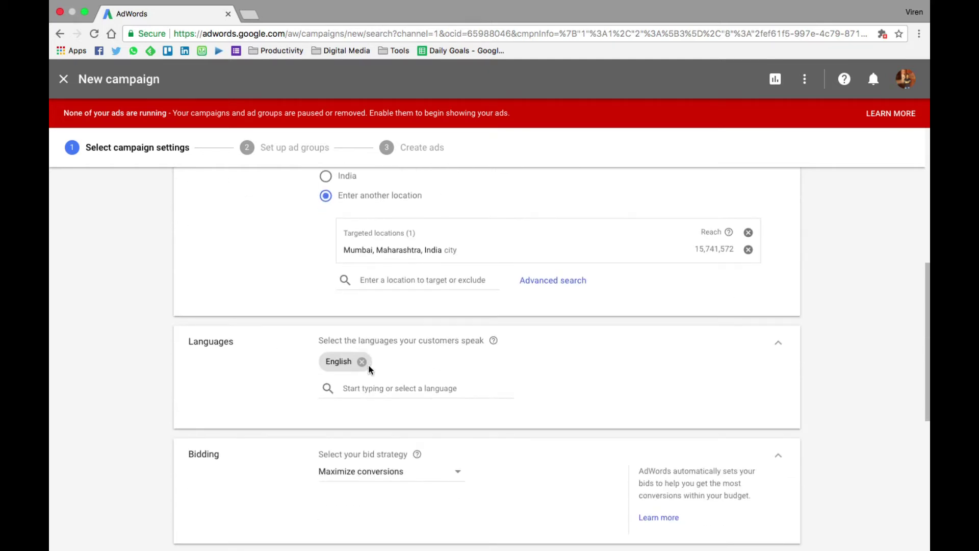
pyautogui.scroll(-3, 415, 384)
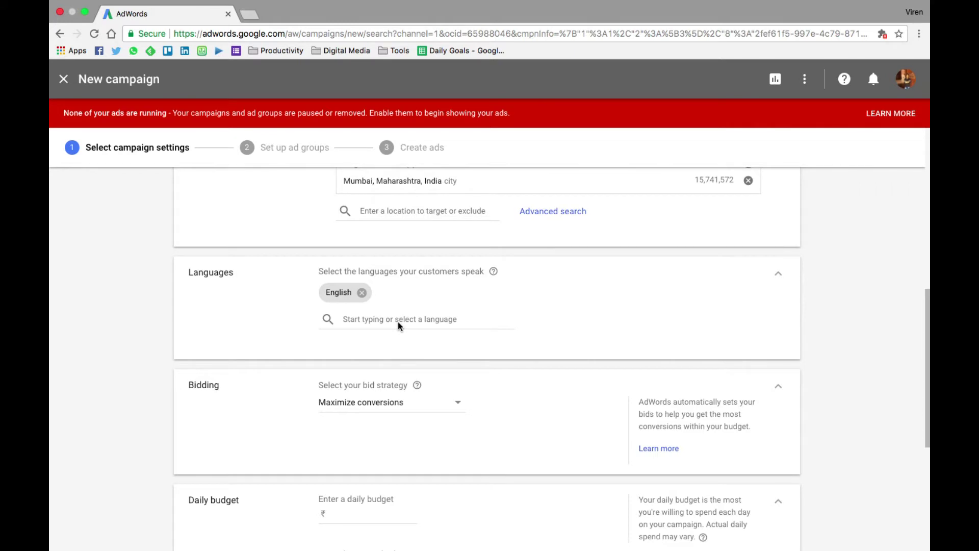
pyautogui.scroll(-2, 398, 325)
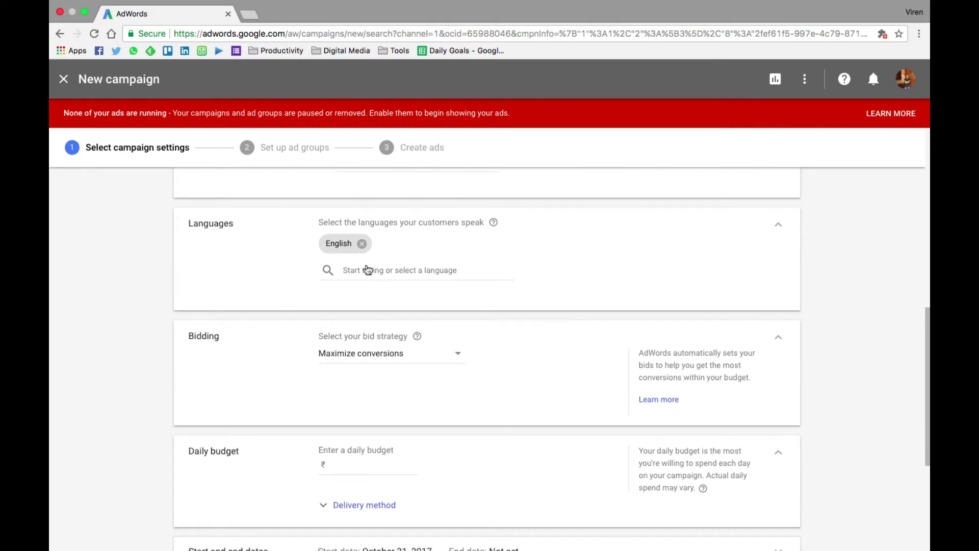
pyautogui.click(436, 361)
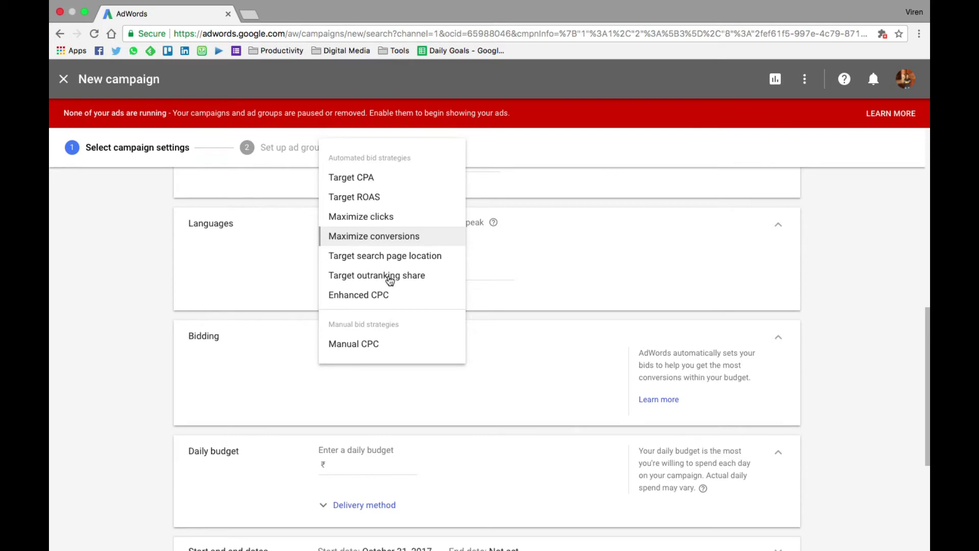
# - Switch bidding to Manual CPC with Enhanced CPC and set a ₹100 daily budget
pyautogui.click(377, 349)
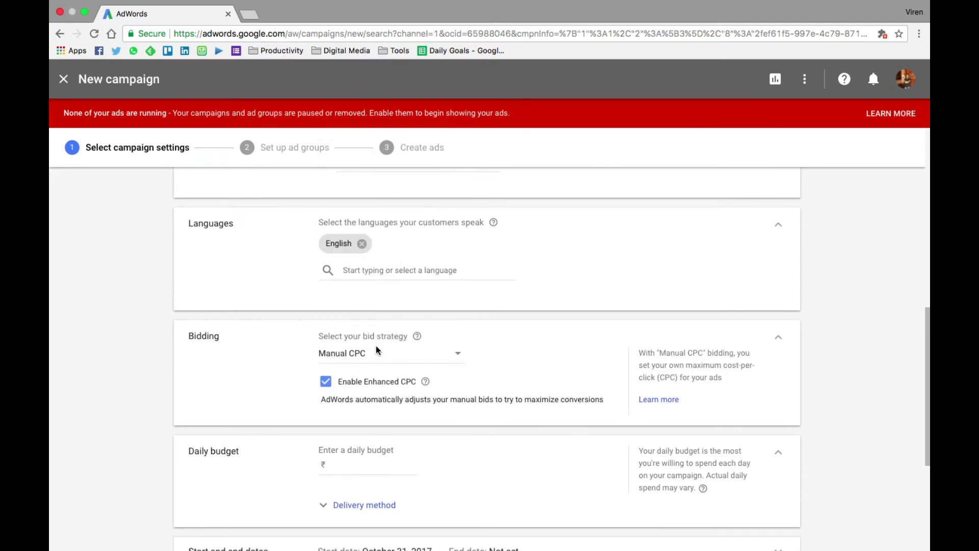
pyautogui.scroll(-3, 336, 411)
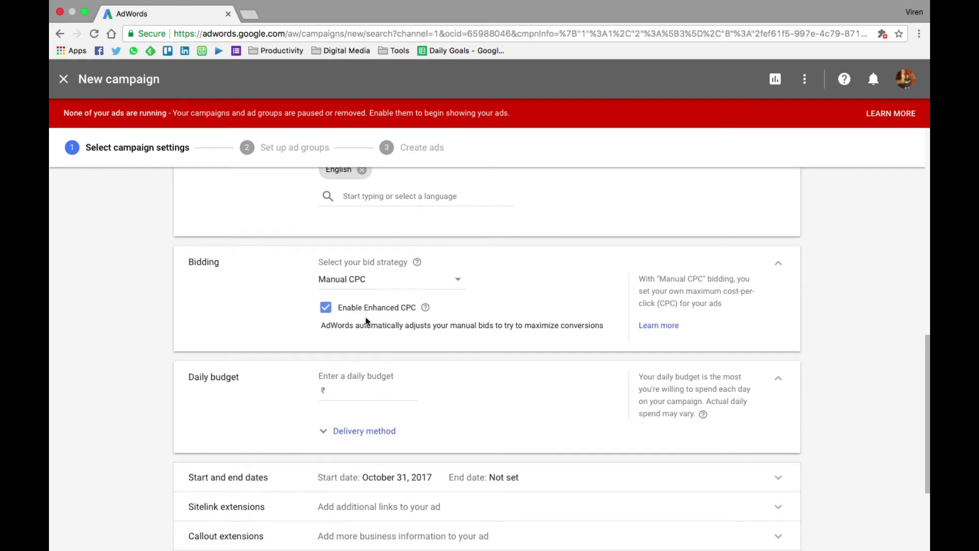
pyautogui.scroll(-1, 366, 320)
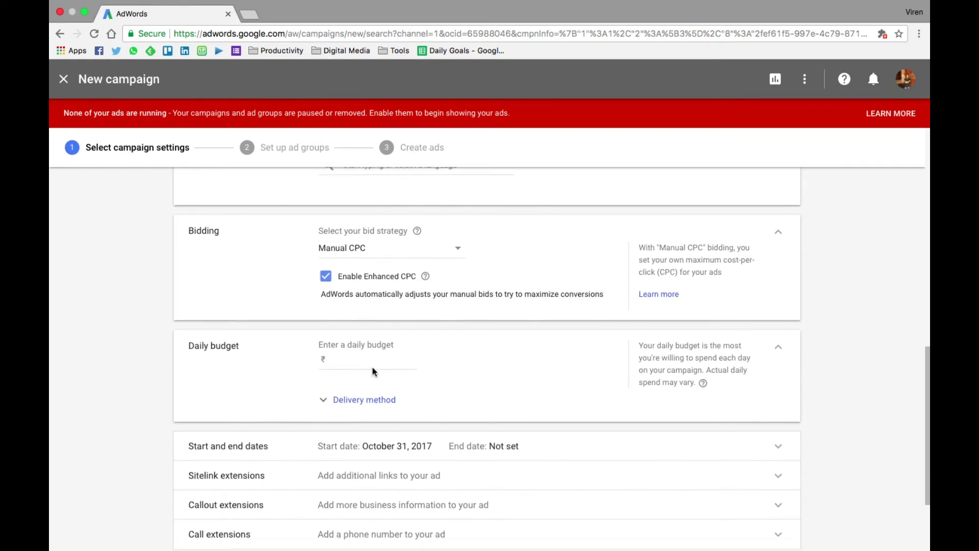
pyautogui.click(373, 368)
pyautogui.write('100')
pyautogui.click(522, 342)
pyautogui.click(364, 400)
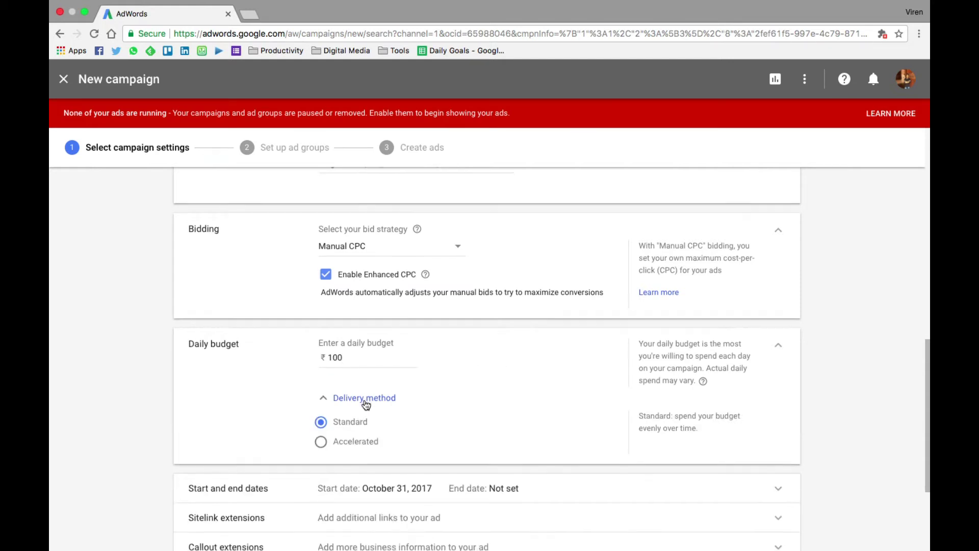
pyautogui.scroll(-1, 365, 402)
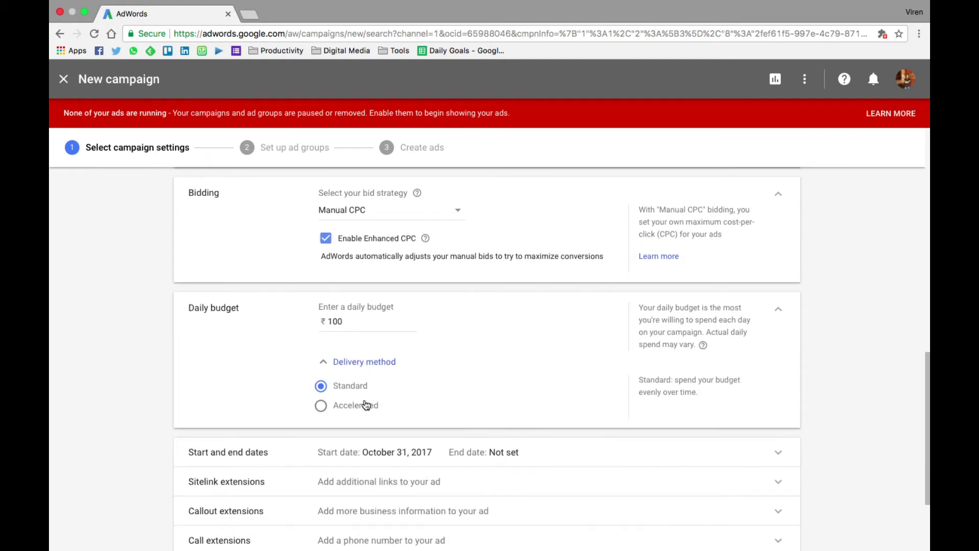
# - Leave delivery method and additional settings at defaults, then save and continue to ad groups
pyautogui.click(328, 365)
pyautogui.scroll(-2, 439, 384)
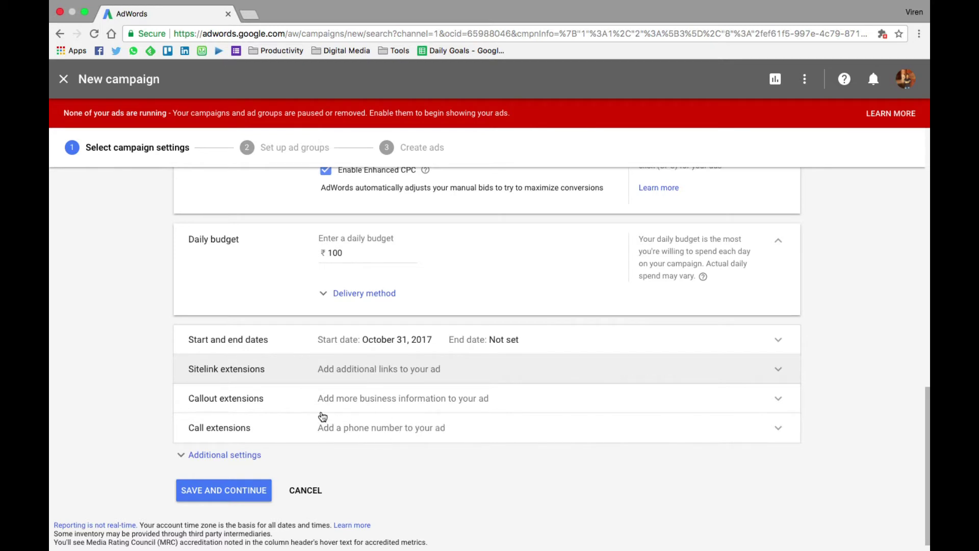
pyautogui.click(241, 455)
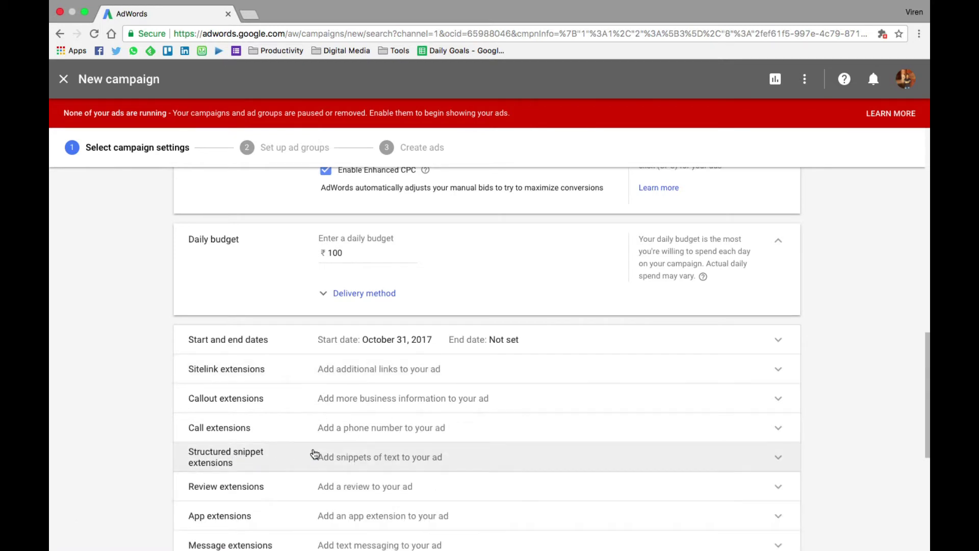
pyautogui.scroll(-3, 313, 454)
pyautogui.scroll(-2, 315, 454)
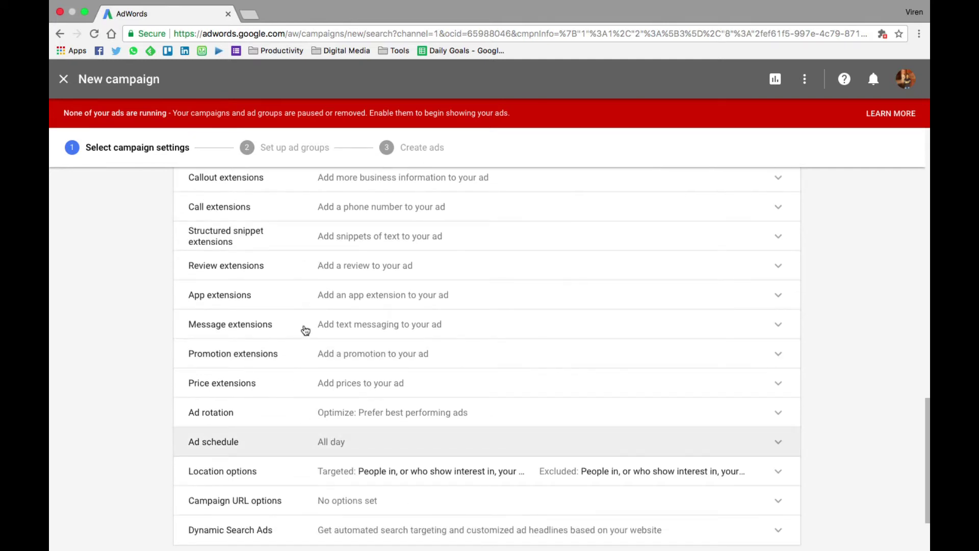
pyautogui.scroll(-1, 312, 447)
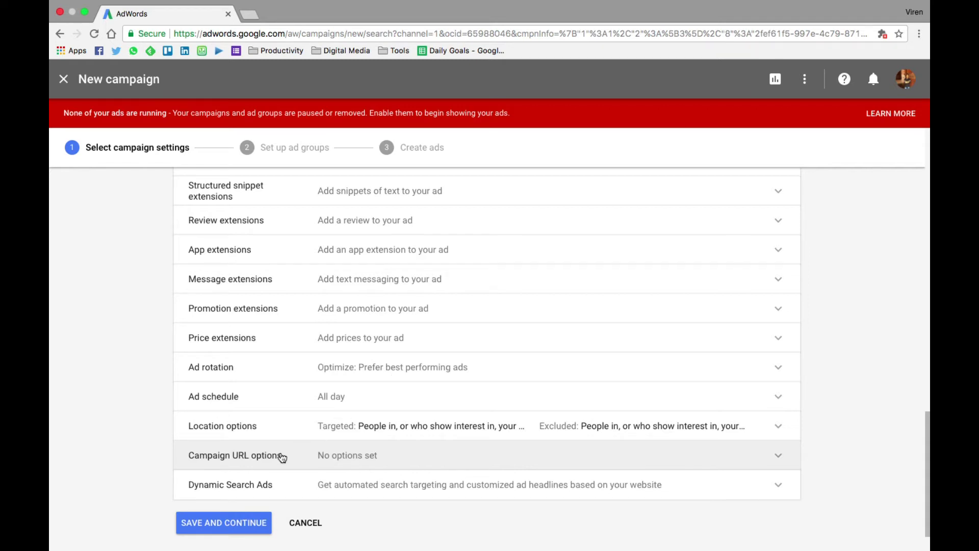
pyautogui.scroll(-2, 282, 455)
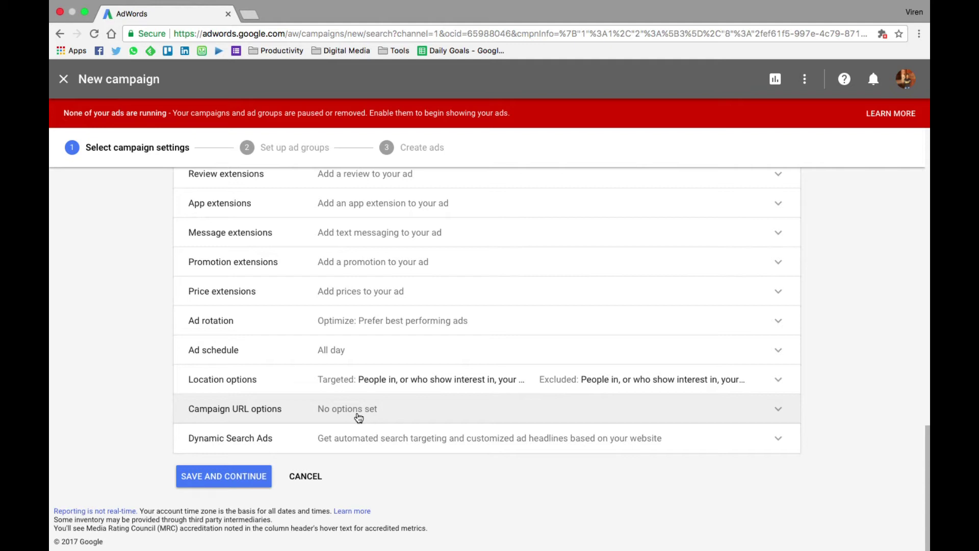
pyautogui.click(233, 482)
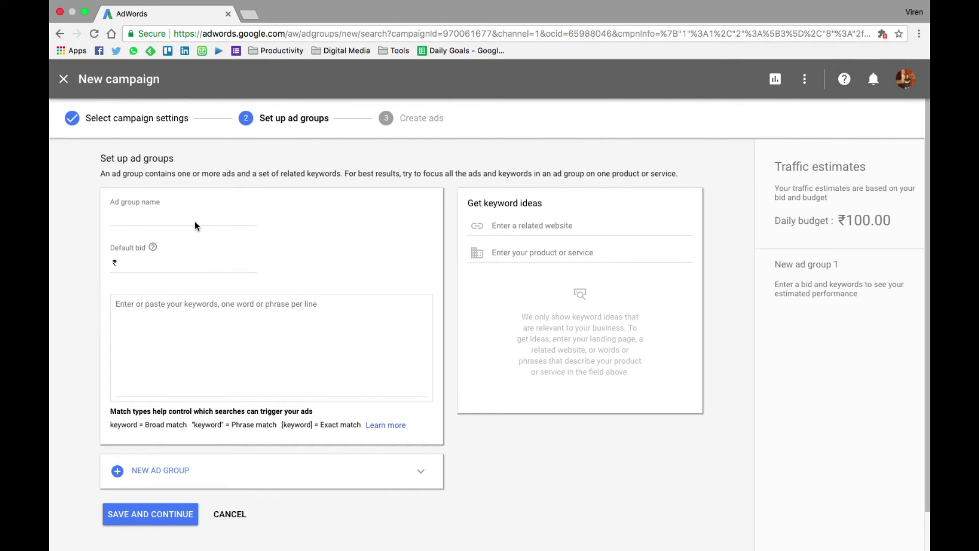
# - Name the ad group 'Adgroup 1' with a default bid of ₹2
pyautogui.click(179, 222)
pyautogui.write('Adgroup 1')
pyautogui.press('Tab')
pyautogui.press('Tab')
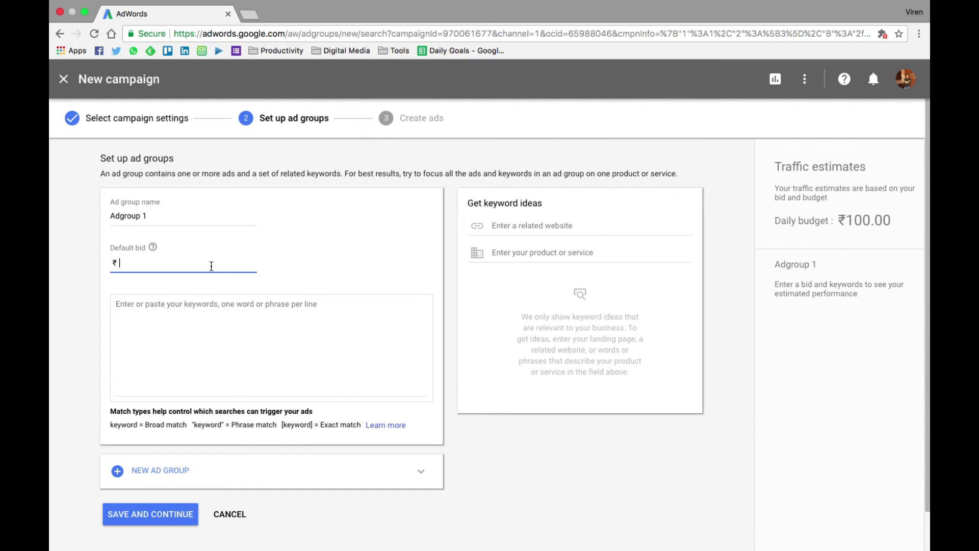
pyautogui.write('2')
pyautogui.click(81, 333)
# - Add eight Snapchat keywords, from 'snapchat ads' to 'branding on snapchat', one per line
pyautogui.click(162, 337)
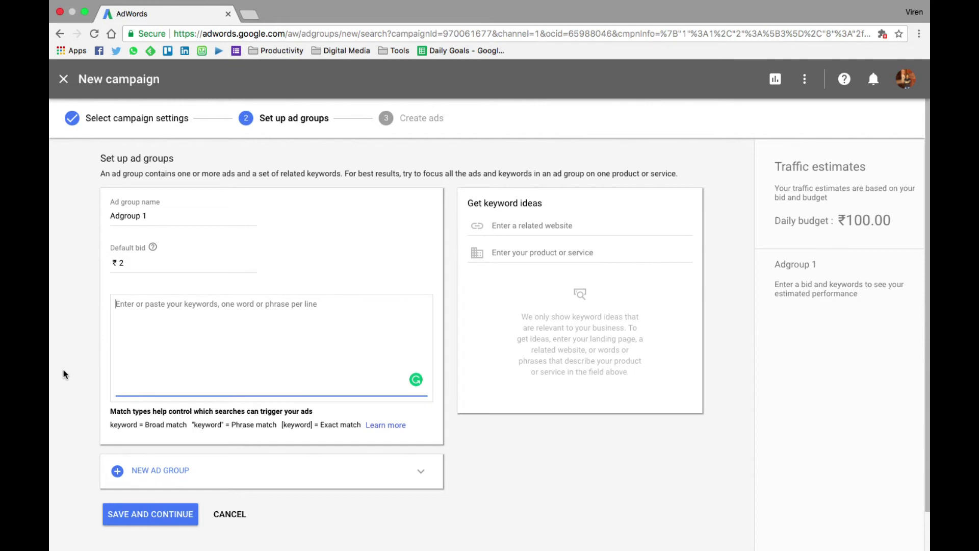
pyautogui.write('snapchat ads')
pyautogui.press('Return')
pyautogui.write('snapchat marketing')
pyautogui.press('Return')
pyautogui.write('advertising on snapchat')
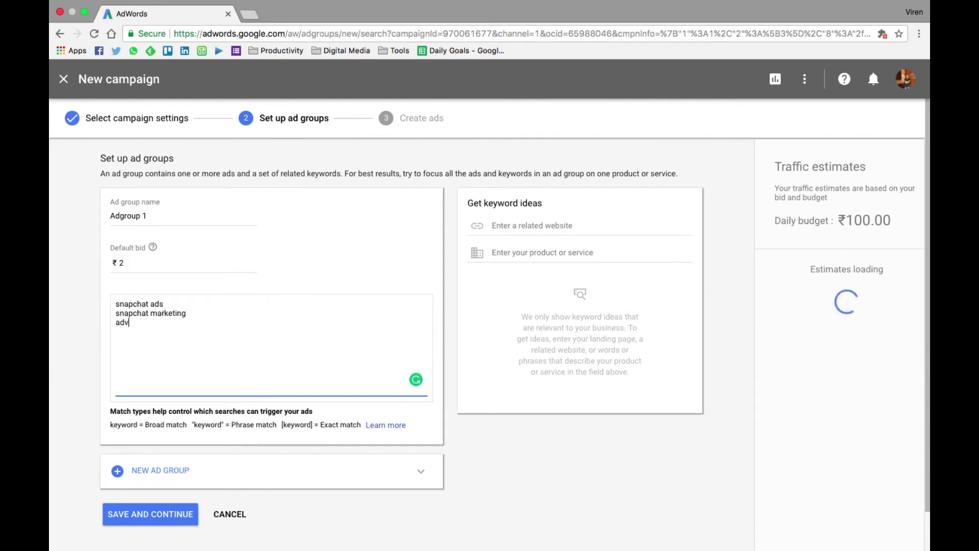
pyautogui.press('Return')
pyautogui.write('in')
pyautogui.press('BackSpace')
pyautogui.press('BackSpace')
pyautogui.write('snapchat followers')
pyautogui.press('Return')
pyautogui.write('increase snapchat followers')
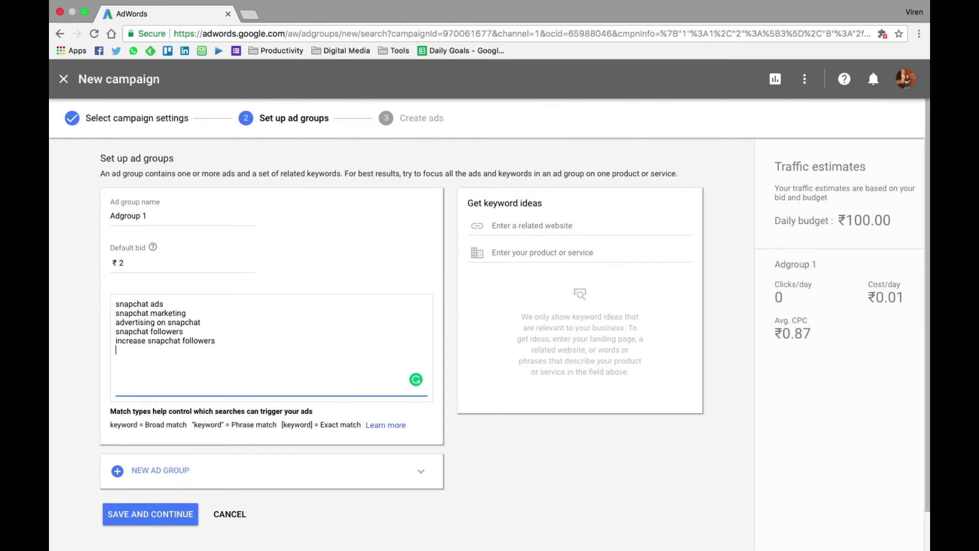
pyautogui.press('Return')
pyautogui.write('app install on snapchat')
pyautogui.press('Return')
pyautogui.write('video views on snapchat')
pyautogui.press('Return')
pyautogui.write('branding on snapchat')
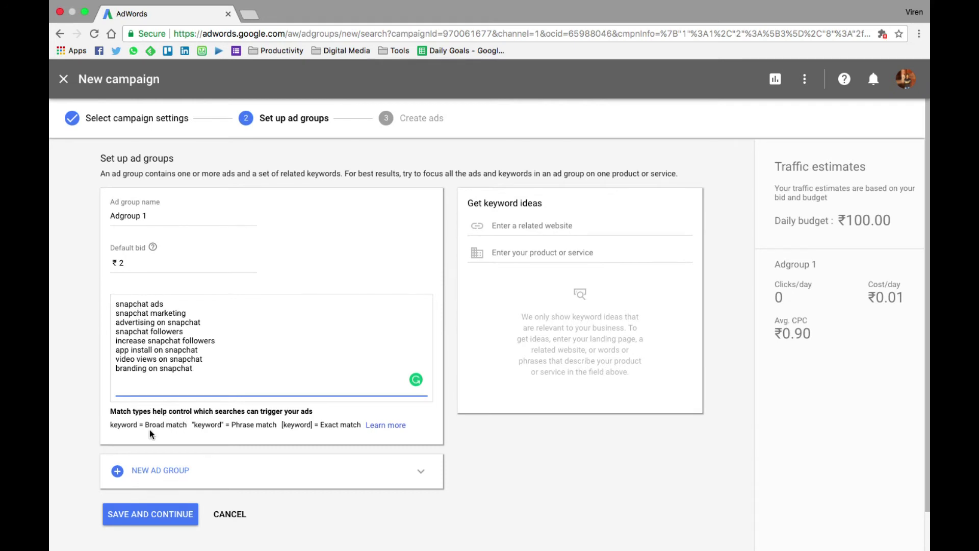
pyautogui.moveTo(149, 424); pyautogui.dragTo(185, 424)
pyautogui.click(156, 305)
pyautogui.moveTo(164, 304); pyautogui.dragTo(111, 303)
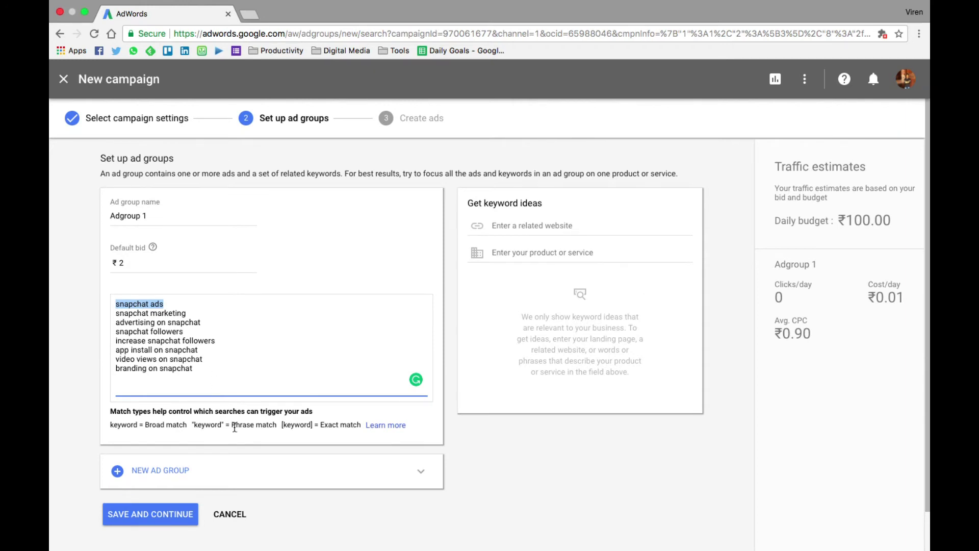
pyautogui.moveTo(224, 427); pyautogui.dragTo(201, 423)
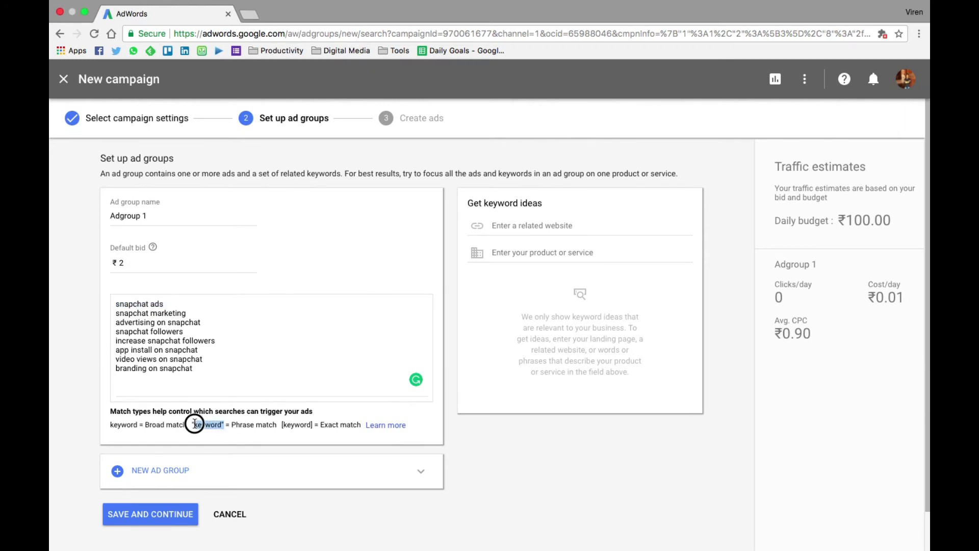
pyautogui.moveTo(194, 423); pyautogui.dragTo(192, 424)
pyautogui.moveTo(313, 426); pyautogui.dragTo(278, 428)
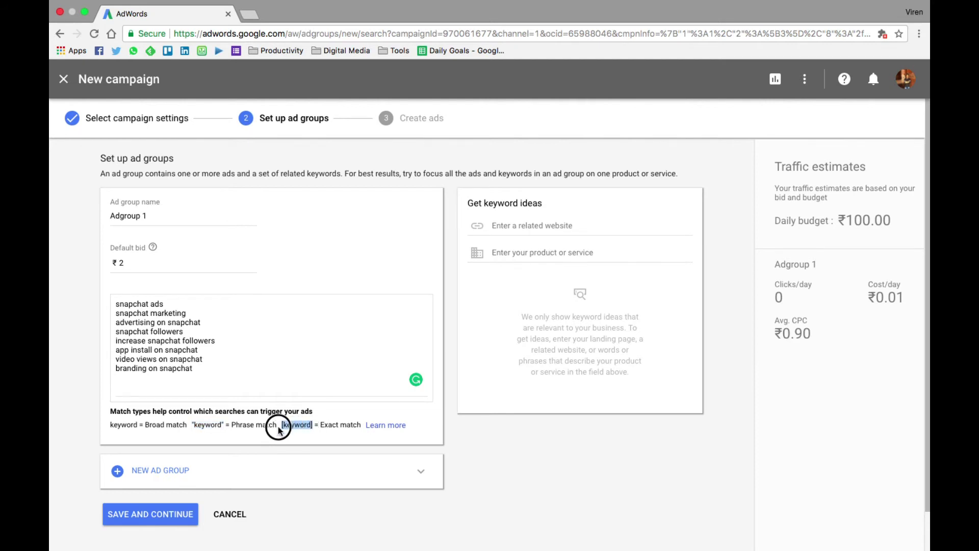
pyautogui.click(290, 425)
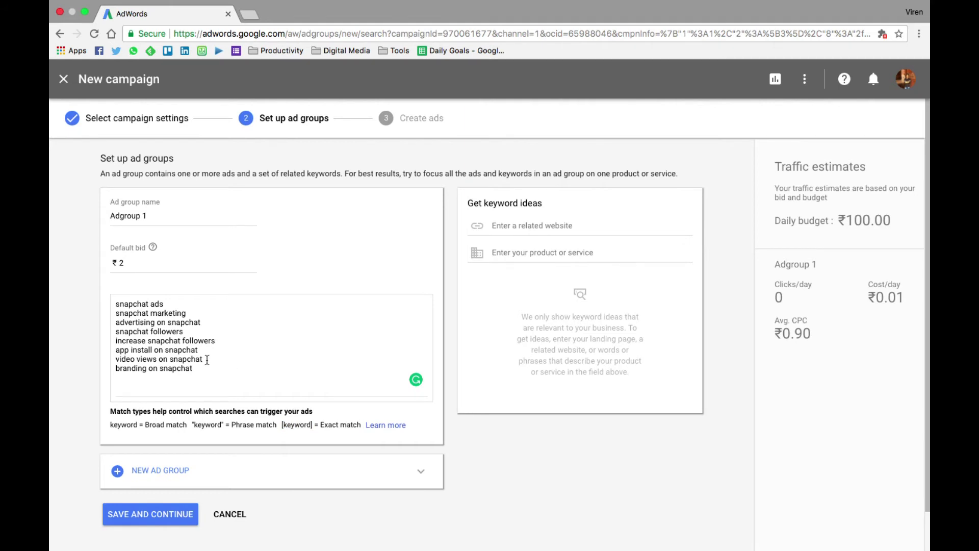
pyautogui.doubleClick(132, 313)
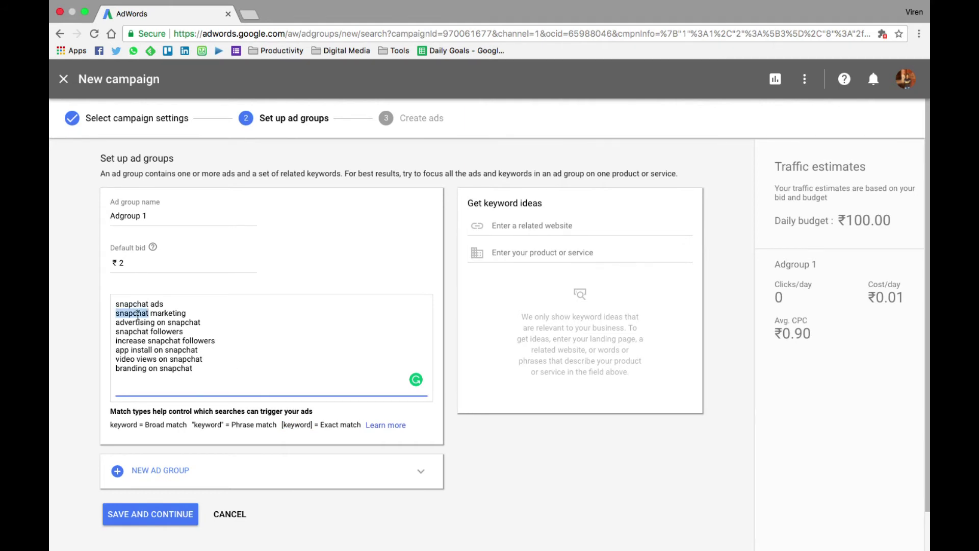
pyautogui.click(293, 431)
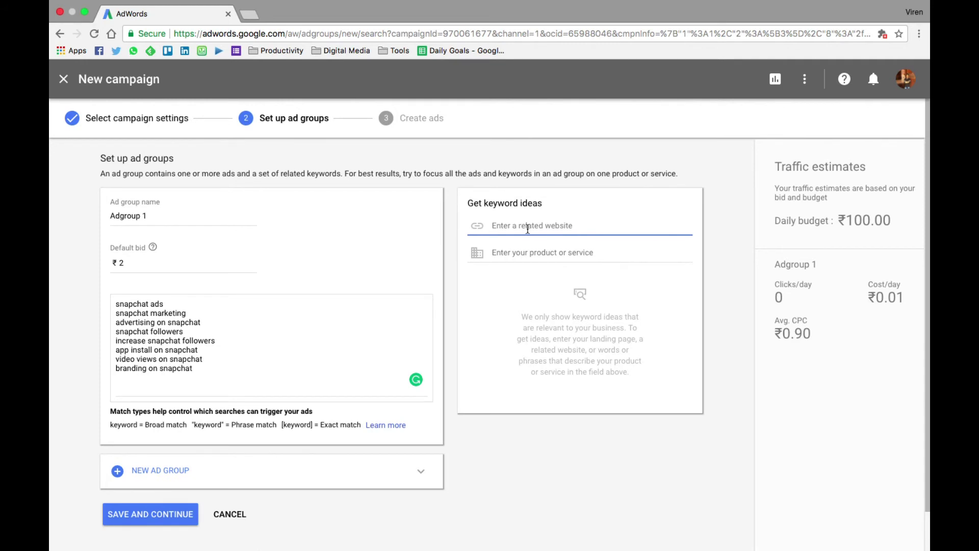
pyautogui.click(504, 250)
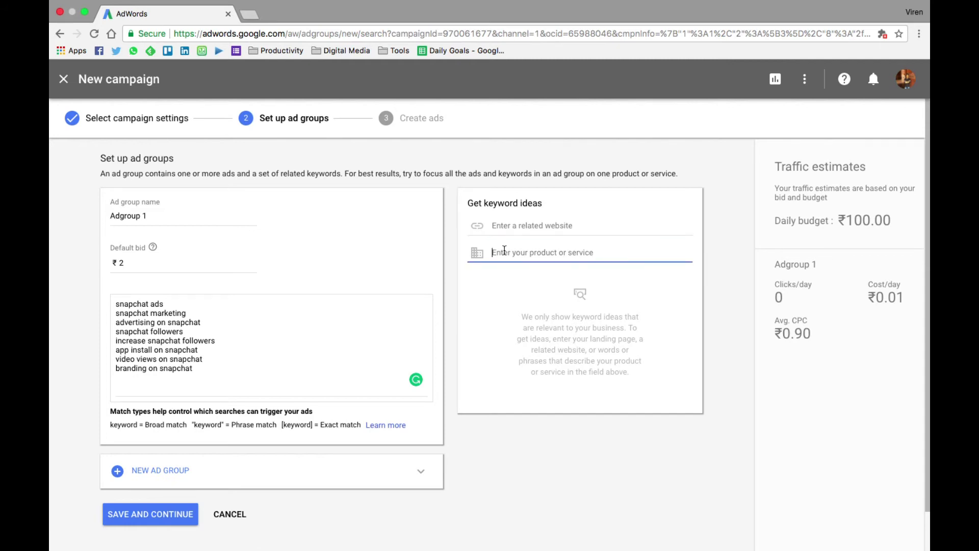
# - Get ideas for 'snapchat marketing' and add 'snapchat for marketing 2016' and 'snapchat platform'
pyautogui.write('snapchat marketing')
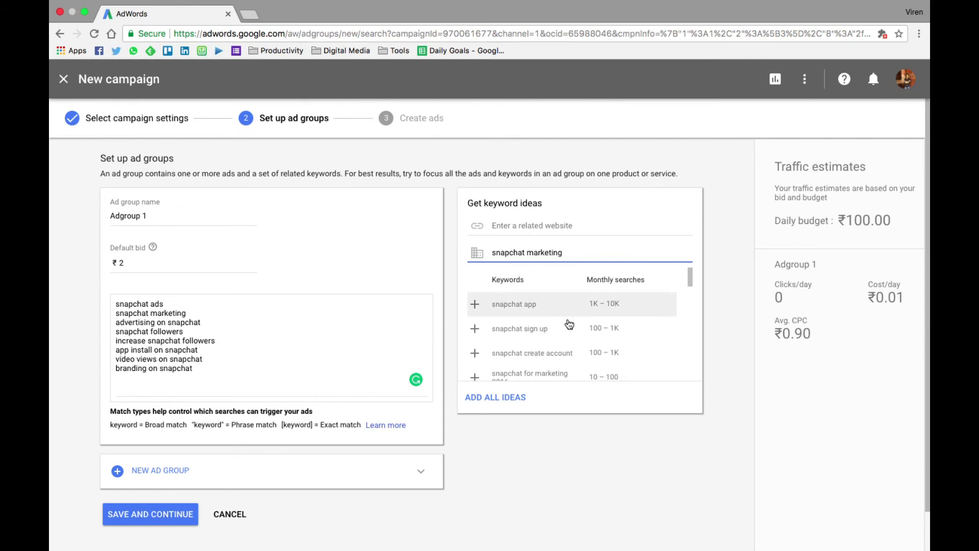
pyautogui.scroll(-2, 557, 354)
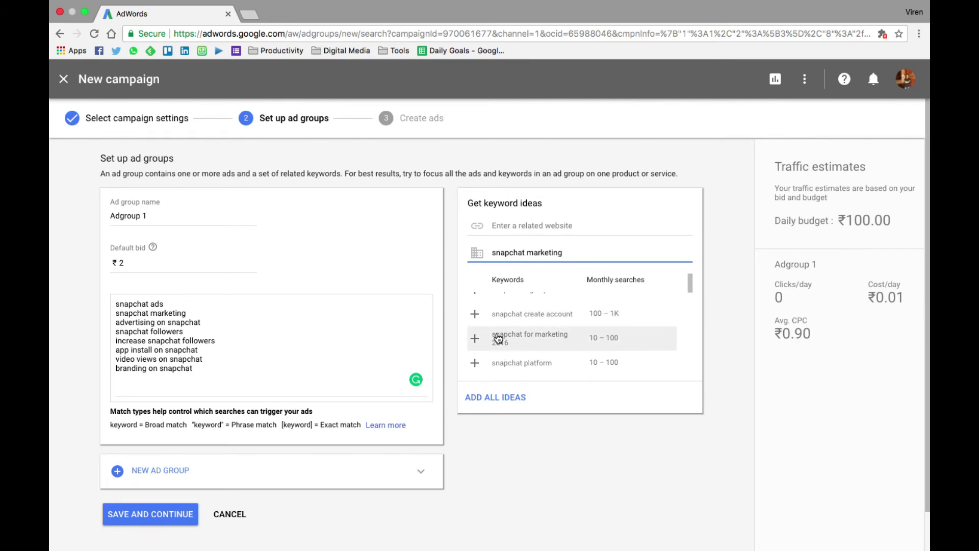
pyautogui.click(476, 339)
pyautogui.click(476, 340)
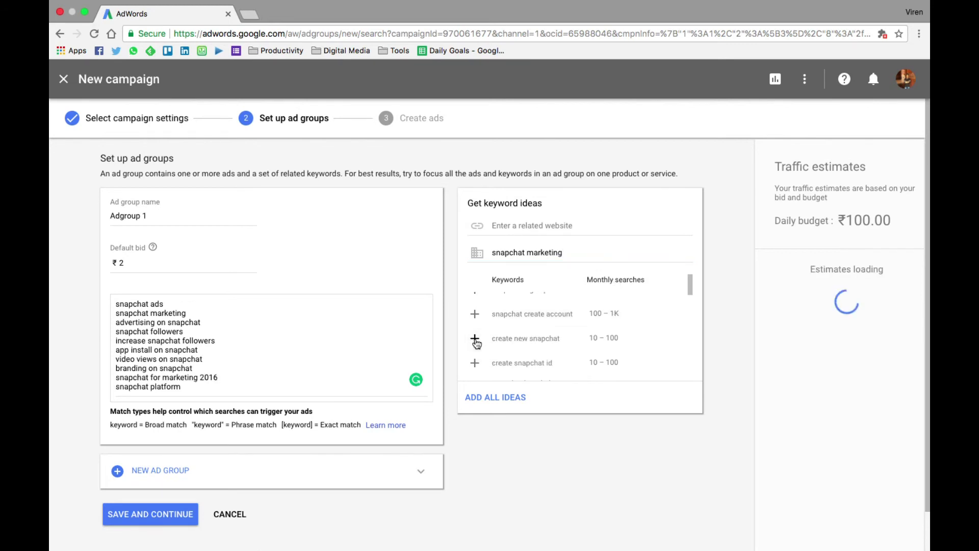
# - Add 'snapchat branded content' and two more suggested keywords to the ad group
pyautogui.scroll(-1, 477, 363)
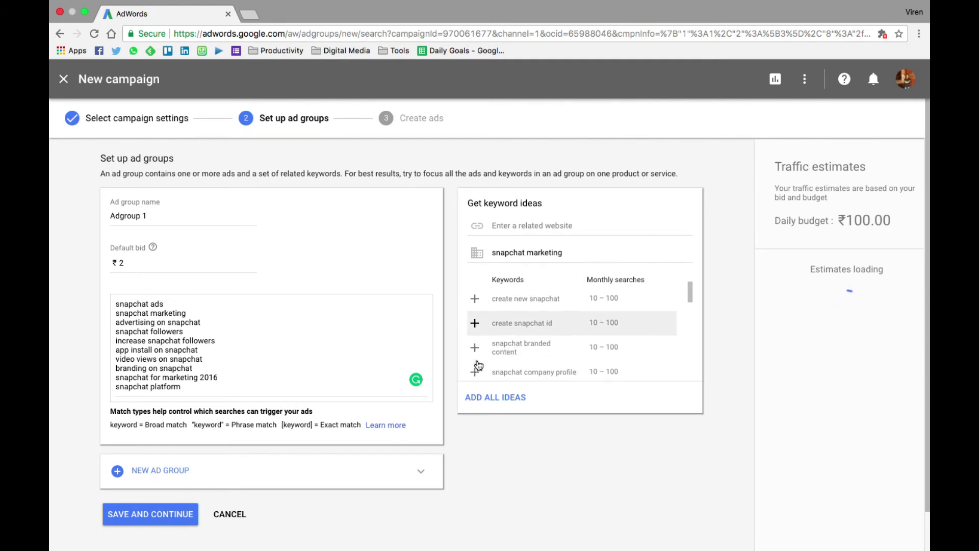
pyautogui.scroll(-1, 476, 360)
pyautogui.click(473, 341)
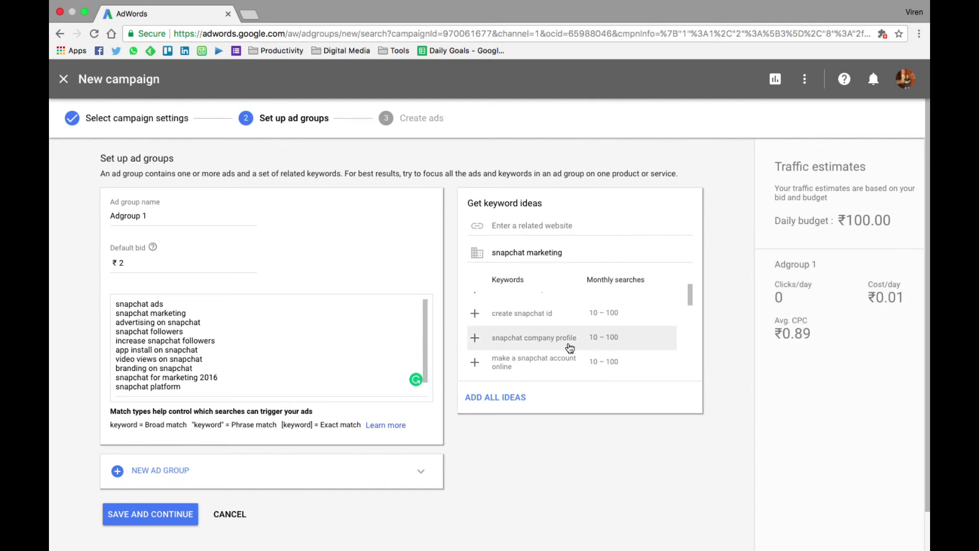
pyautogui.scroll(-1, 529, 350)
pyautogui.click(476, 346)
pyautogui.scroll(-1, 476, 349)
pyautogui.click(476, 342)
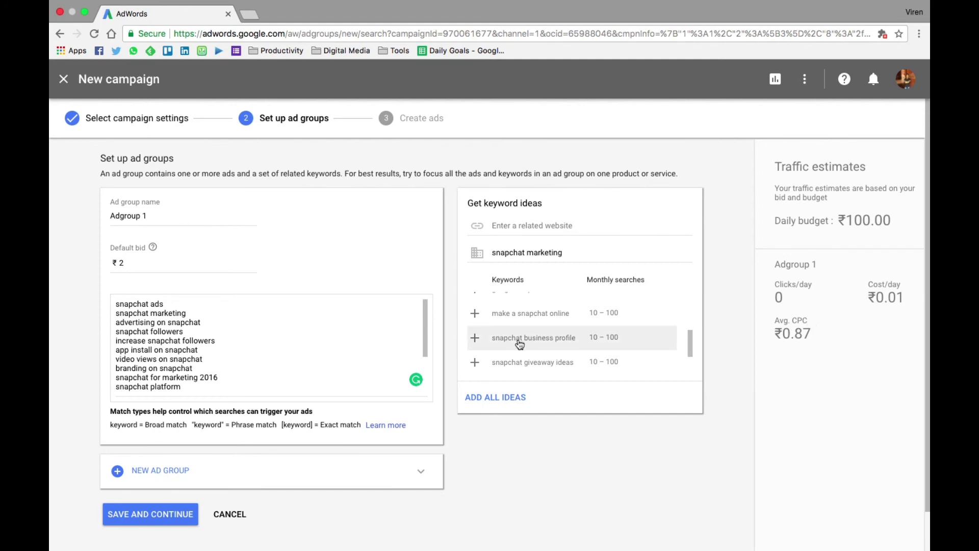
# - Add 'snapchat business profile' from the ideas and save the ad group
pyautogui.click(569, 346)
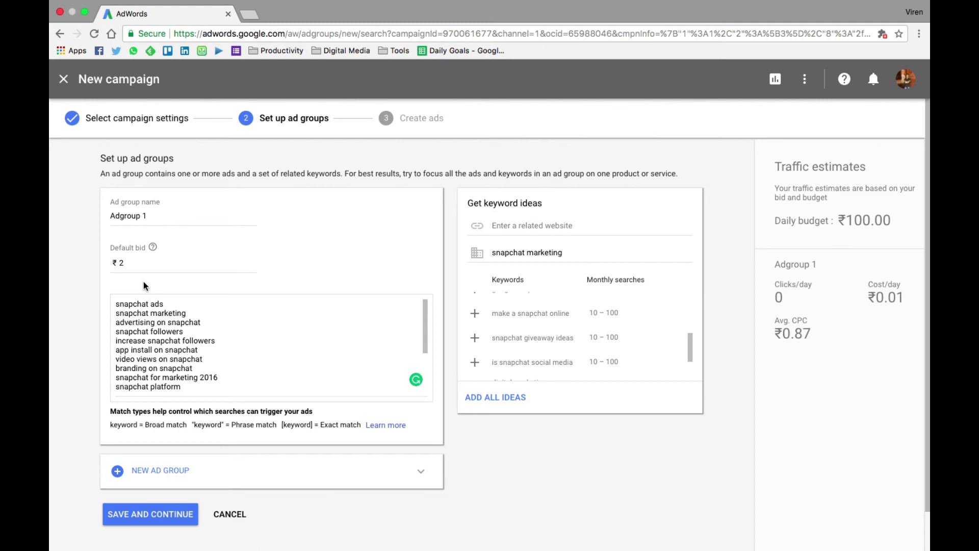
pyautogui.click(147, 521)
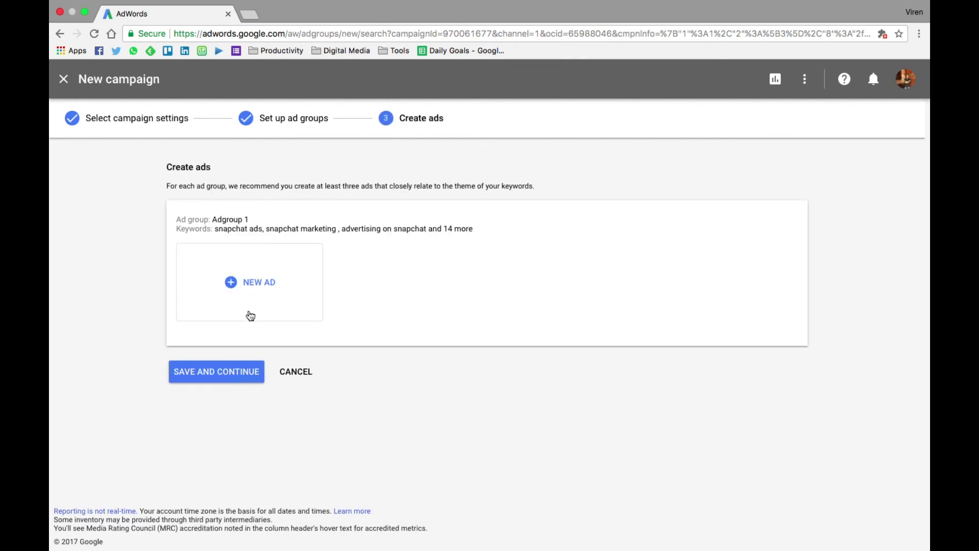
# - Start a new text ad for Adgroup 1, then load the marketing blog in a new tab
pyautogui.click(262, 286)
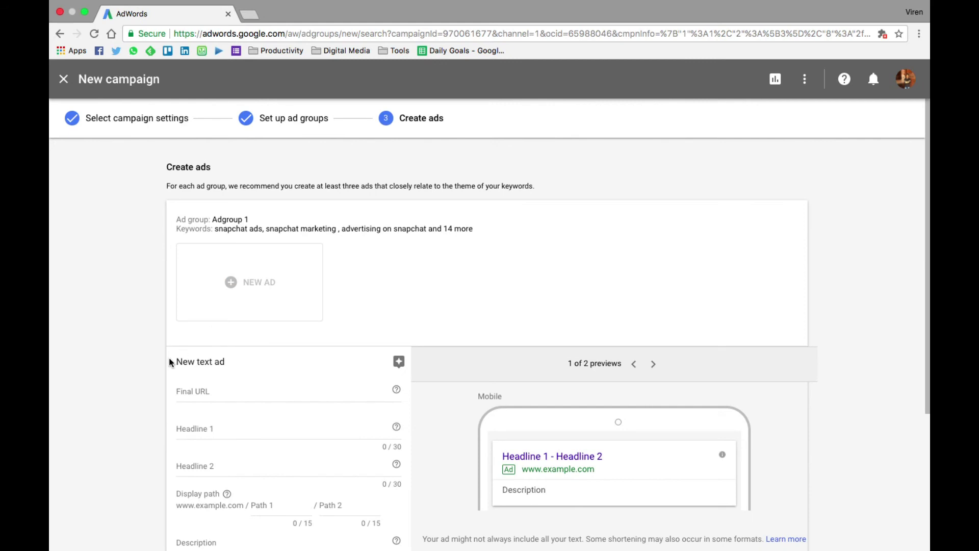
pyautogui.scroll(-2, 169, 357)
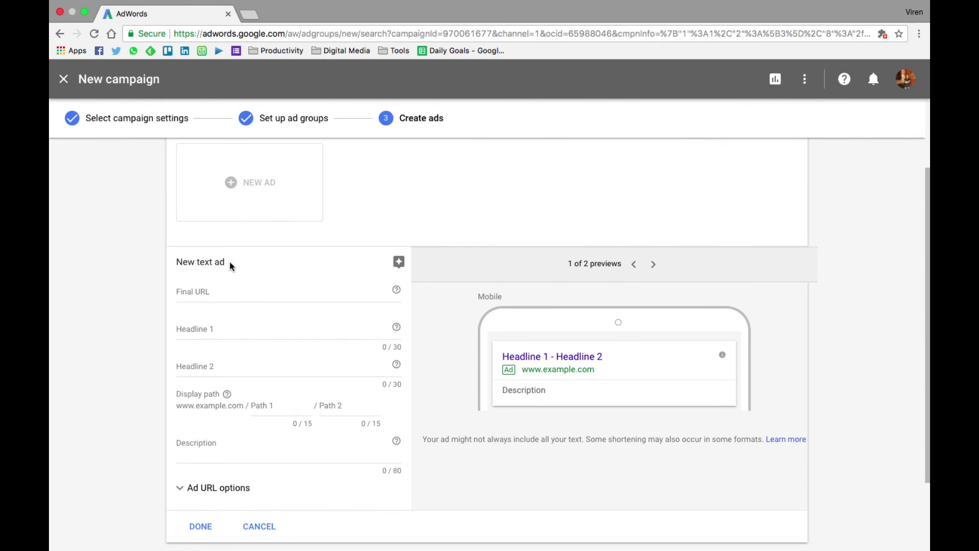
pyautogui.click(249, 16)
pyautogui.write('virenbaid.com')
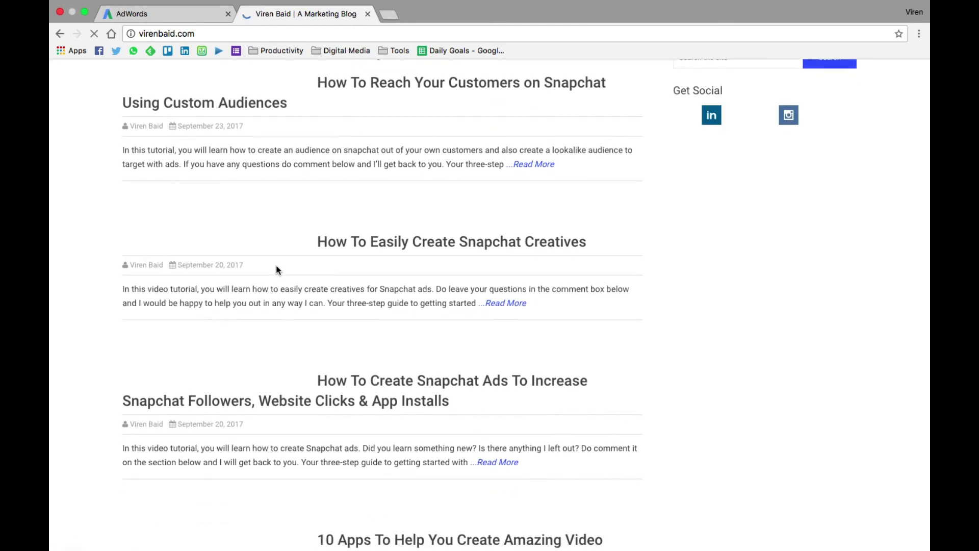
pyautogui.scroll(-2, 408, 240)
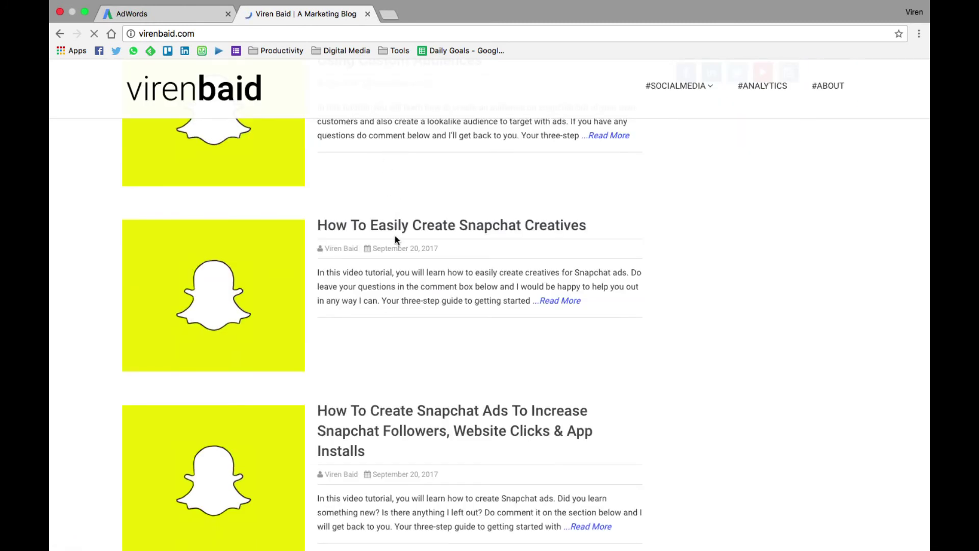
# - Open the blog post about creating Snapchat ads and select its web address
pyautogui.click(360, 414)
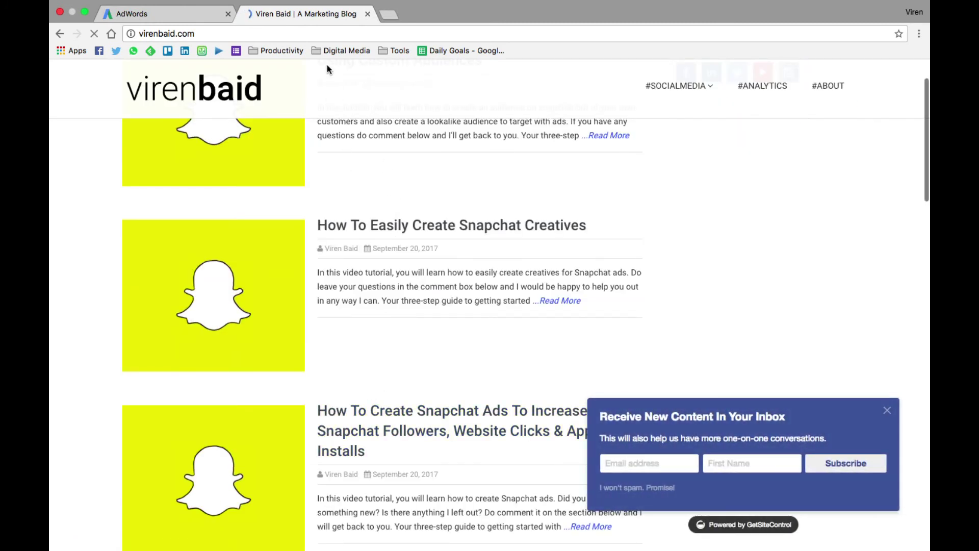
pyautogui.click(283, 33)
pyautogui.press('super+c')
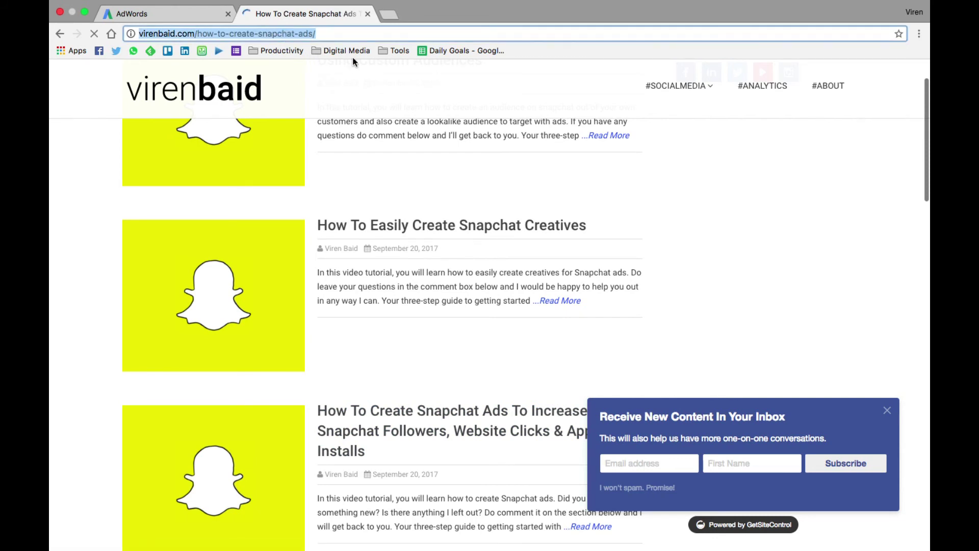
# - Open Google Analytics' Campaign URL Builder from the Productivity bookmarks
pyautogui.click(381, 50)
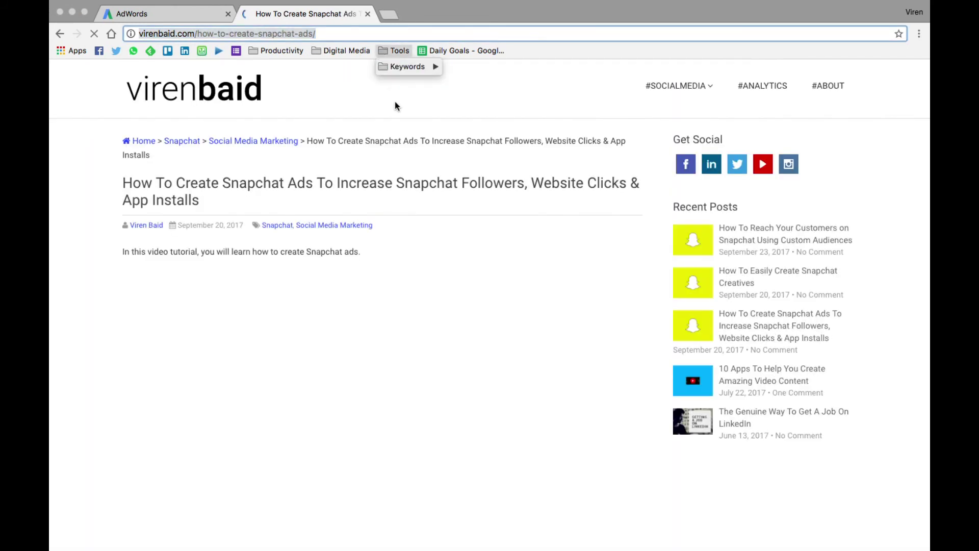
pyautogui.click(281, 50)
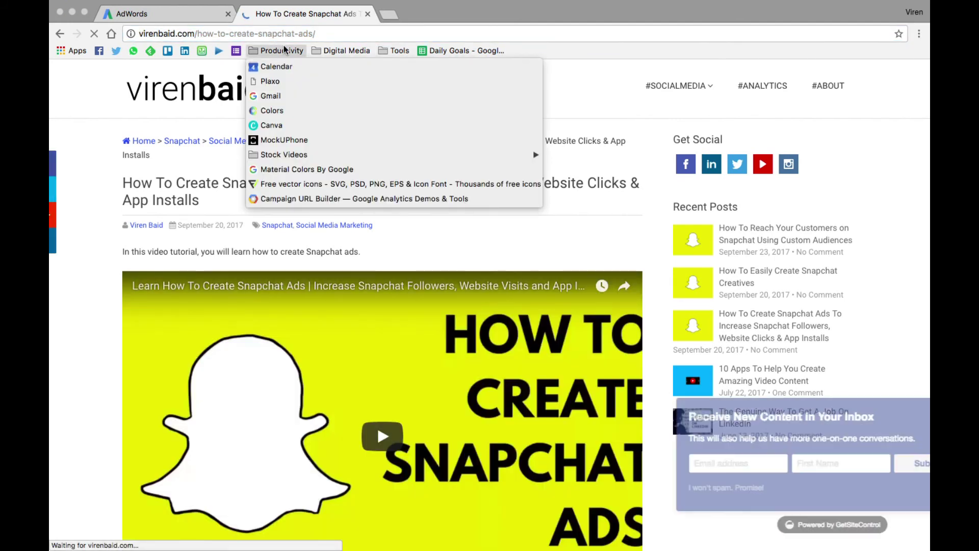
pyautogui.click(275, 197)
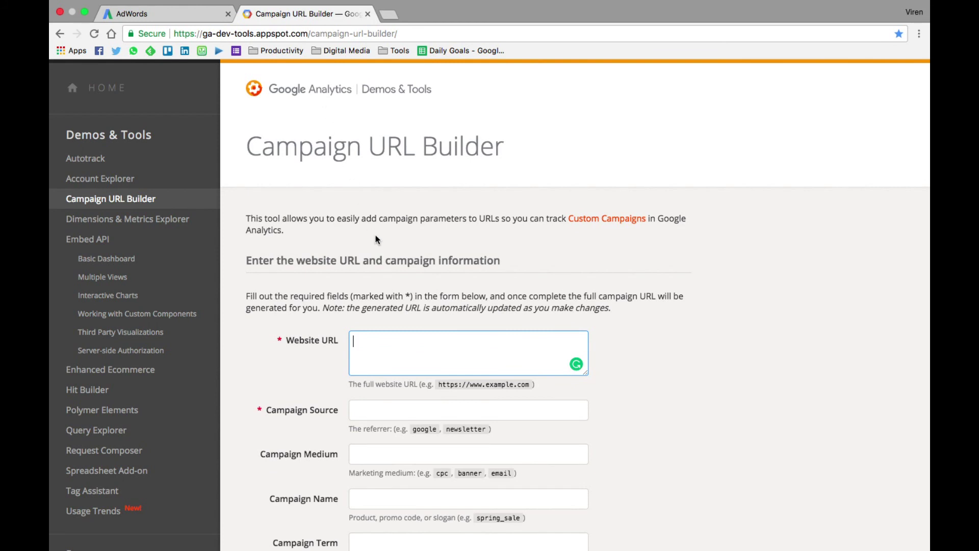
# - Tag the article URL with source google, medium cpc, campaign 'snapchat ad' and copy it
pyautogui.press('super+v')
pyautogui.click(401, 413)
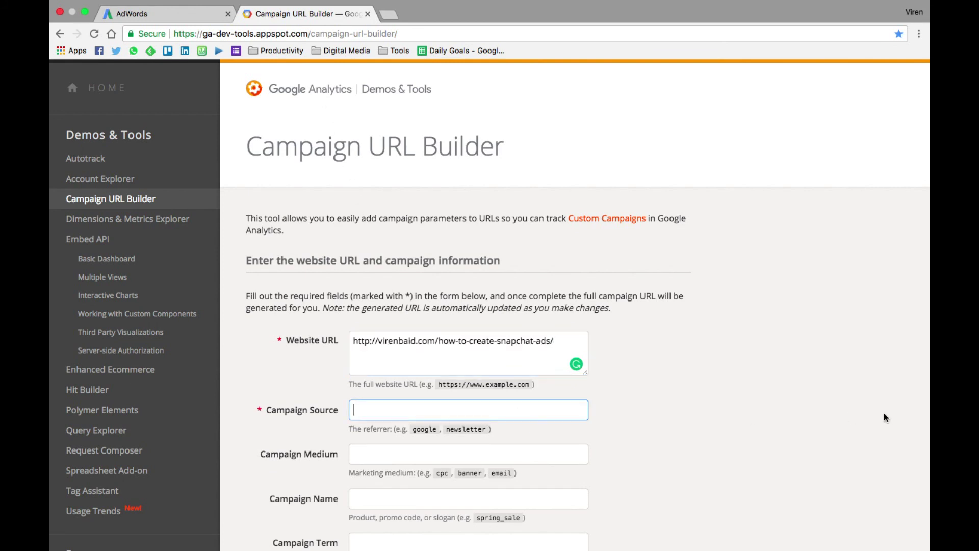
pyautogui.write('google')
pyautogui.press('Tab')
pyautogui.write('cpc')
pyautogui.press('Tab')
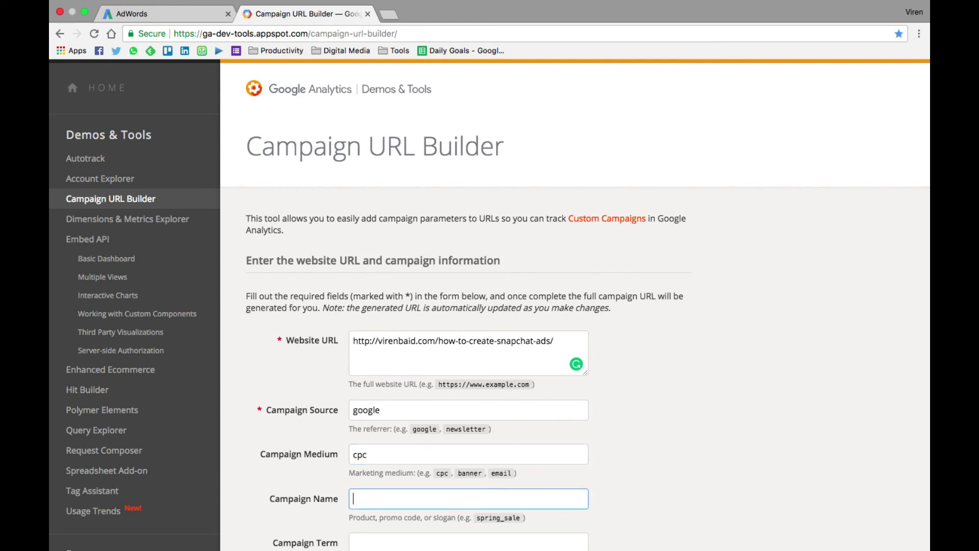
pyautogui.write('snapchat ad')
pyautogui.scroll(-5, 819, 475)
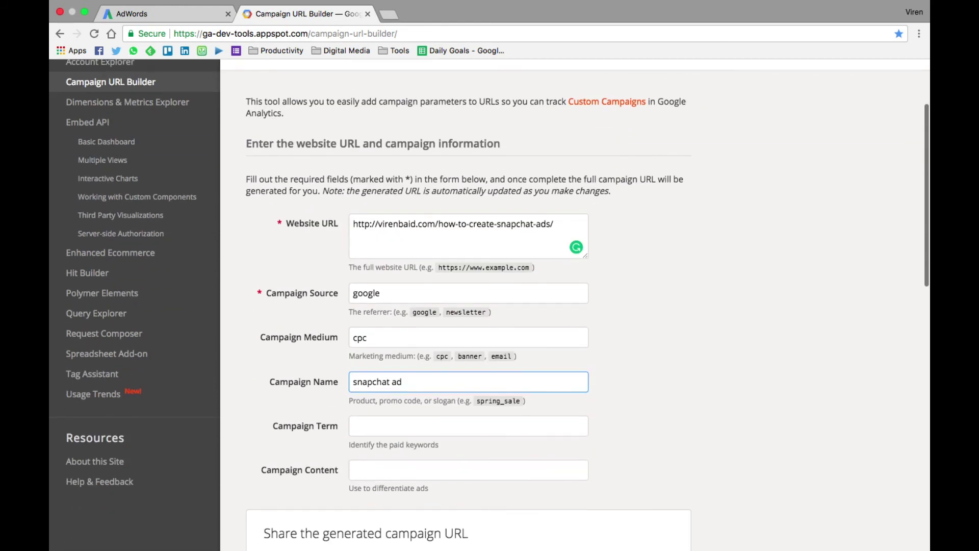
pyautogui.scroll(-5, 819, 475)
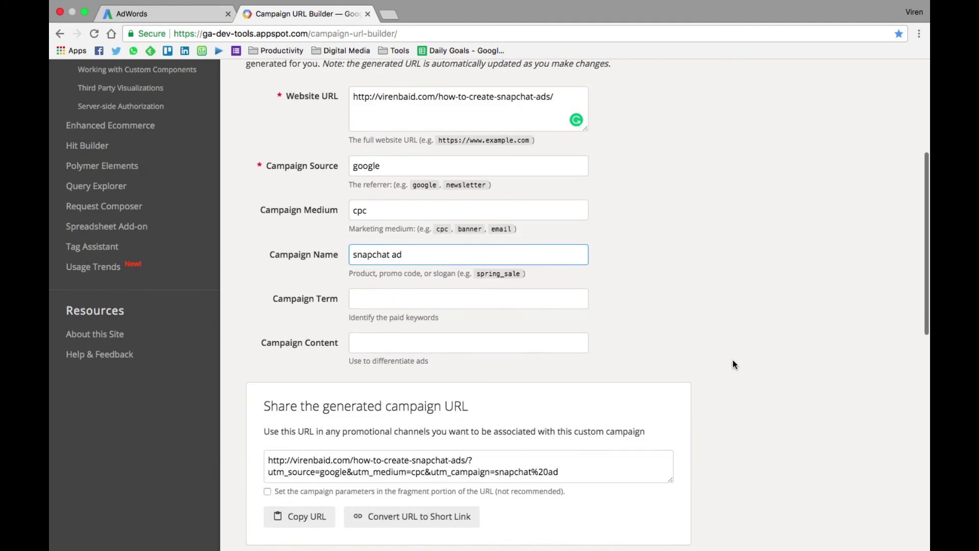
pyautogui.scroll(-2, 561, 434)
pyautogui.click(300, 461)
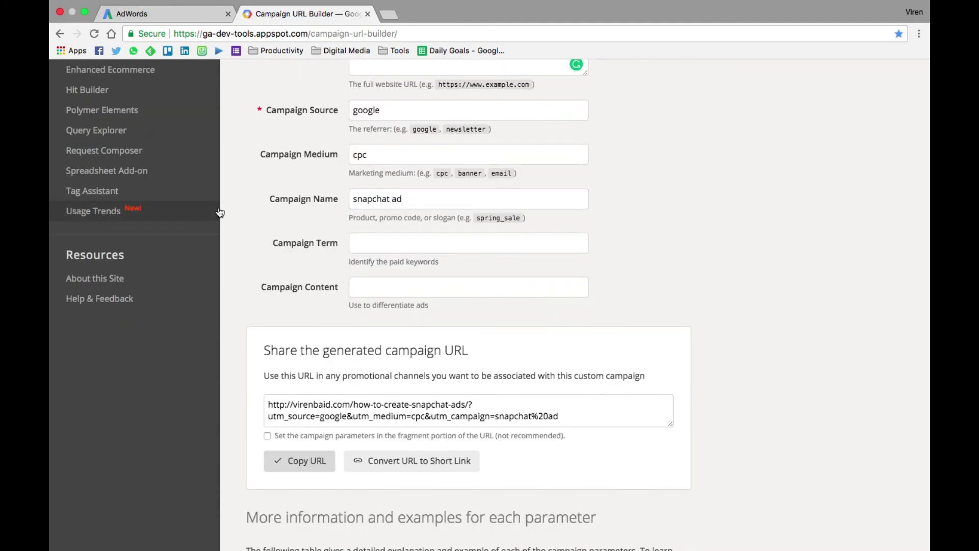
pyautogui.click(165, 20)
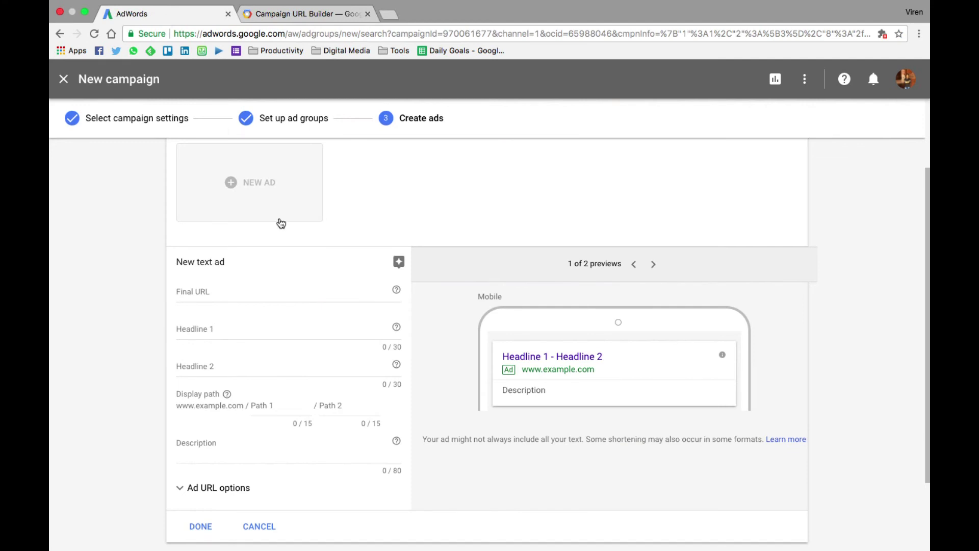
# - Paste the UTM-tagged final URL and enter headlines 'Advertising on Snapchat' and 'Free Tutorials'
pyautogui.click(205, 288)
pyautogui.press('super+v')
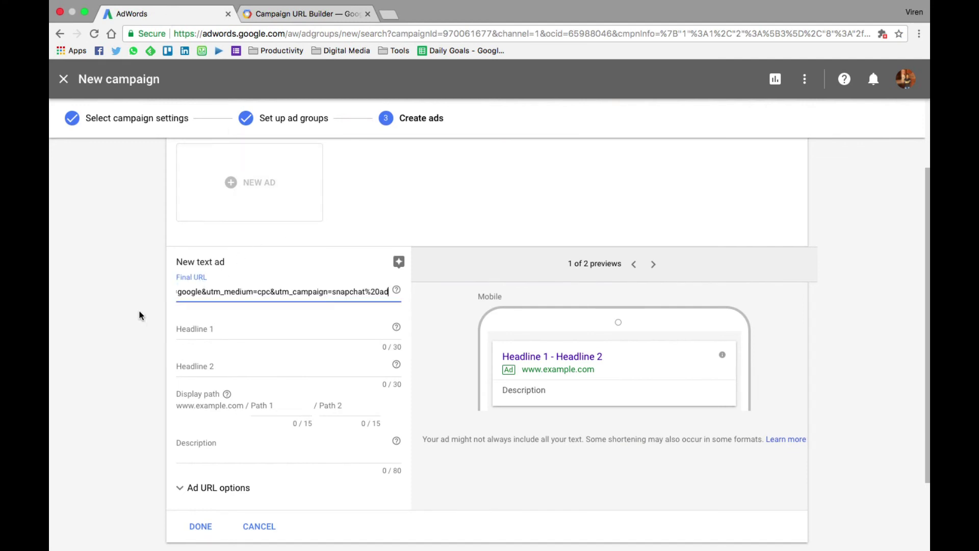
pyautogui.click(128, 316)
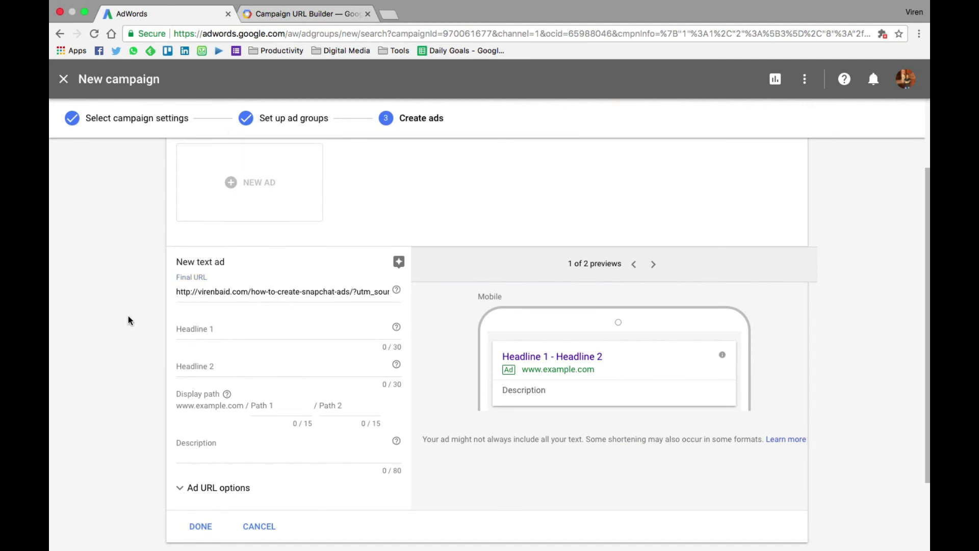
pyautogui.click(218, 330)
pyautogui.write('Getting Started with')
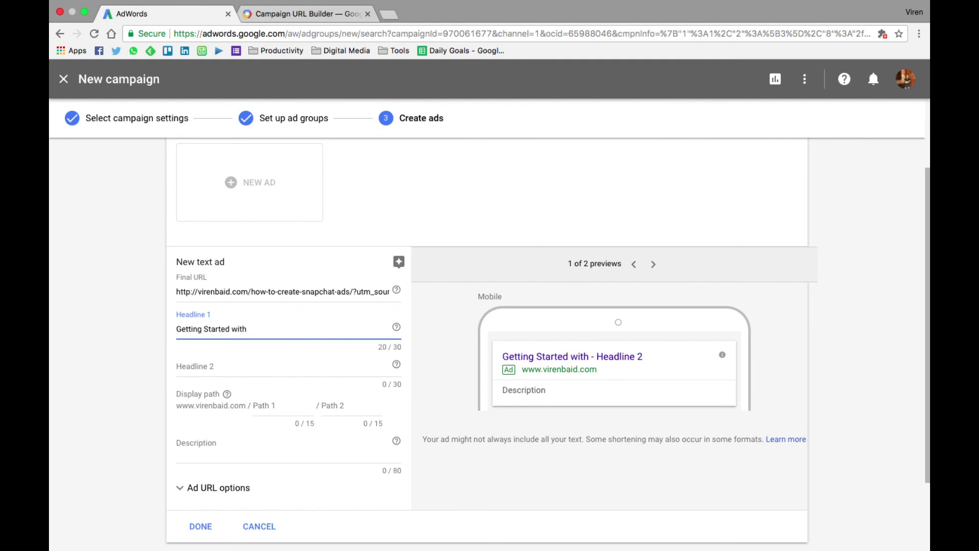
pyautogui.write('on Snapchat')
pyautogui.press('Tab')
pyautogui.write('Free Tutorials')
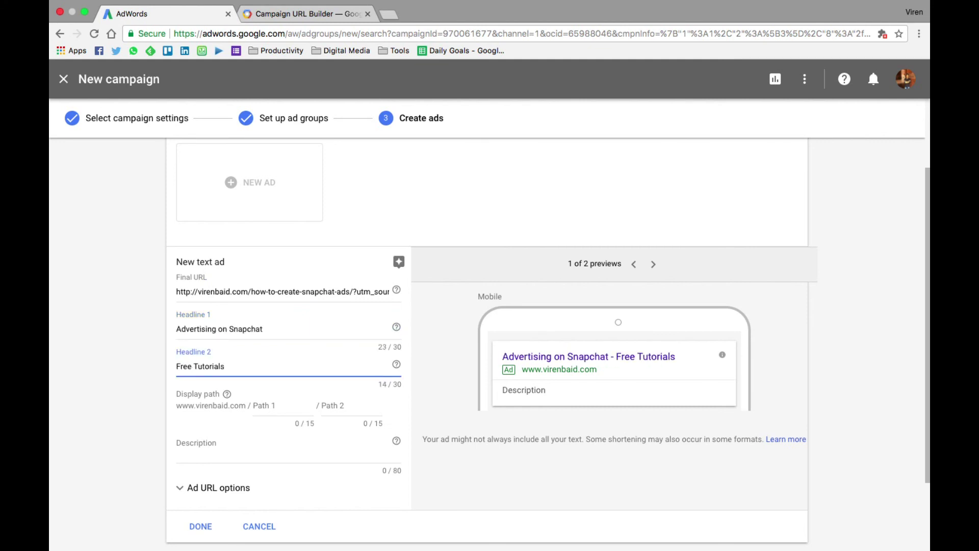
pyautogui.press('Tab')
# - Set Path 1 to 'snapchat' and write a description offering 3 quick free Snapchat ads video tutorials
pyautogui.scroll(-1, 204, 332)
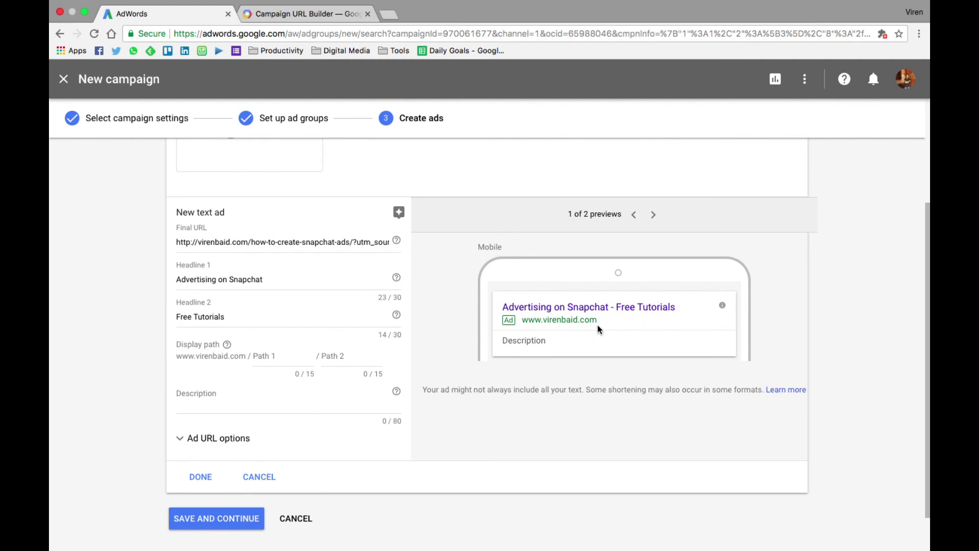
pyautogui.click(271, 355)
pyautogui.write('snapchat')
pyautogui.click(133, 370)
pyautogui.click(199, 394)
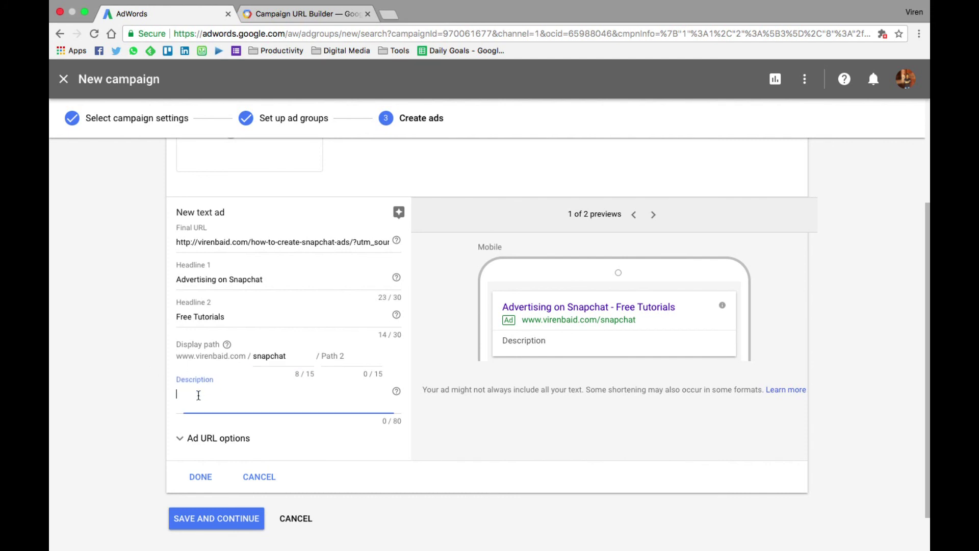
pyautogui.scroll(-2, 128, 393)
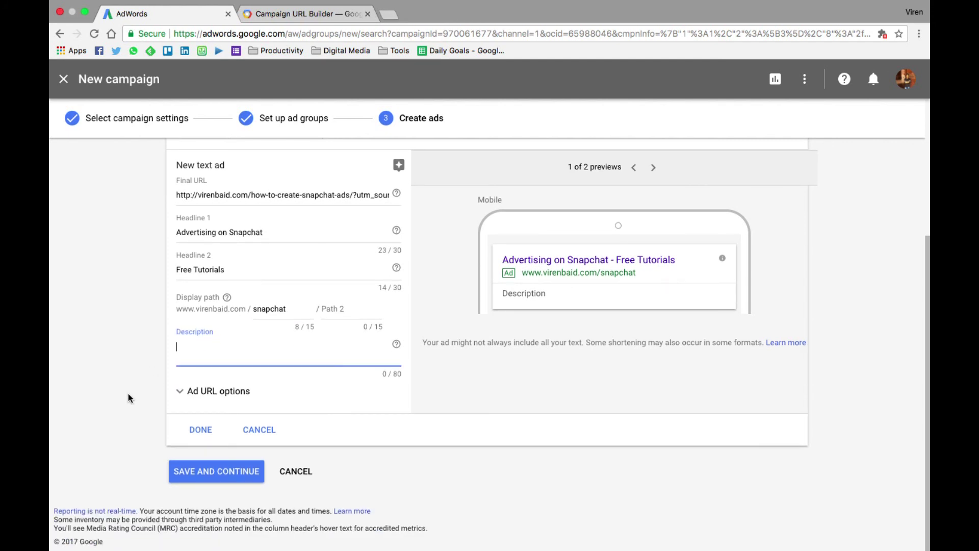
pyautogui.write('Get started with Snapchat ads with yo')
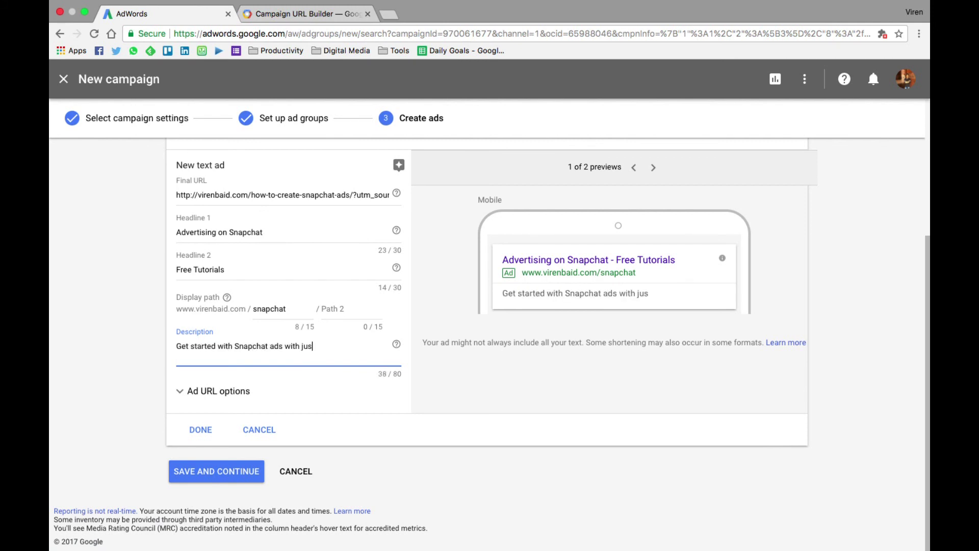
pyautogui.press('BackSpace')
pyautogui.press('BackSpace')
pyautogui.press('BackSpace')
pyautogui.write('3 quick video tutorials for free.')
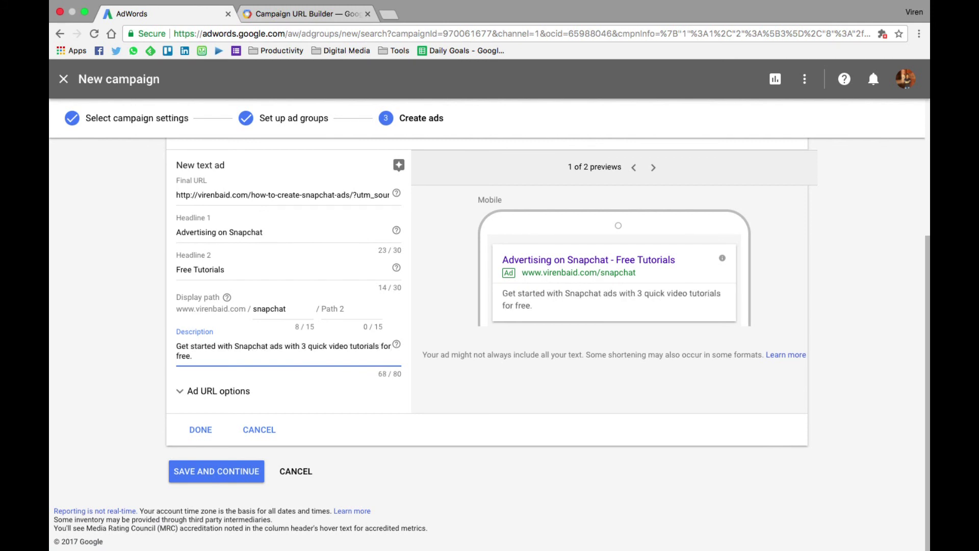
pyautogui.click(209, 392)
# - Compare the ad's mobile and desktop previews, leave it on desktop, and save the ad
pyautogui.scroll(-3, 138, 389)
pyautogui.scroll(-1, 158, 353)
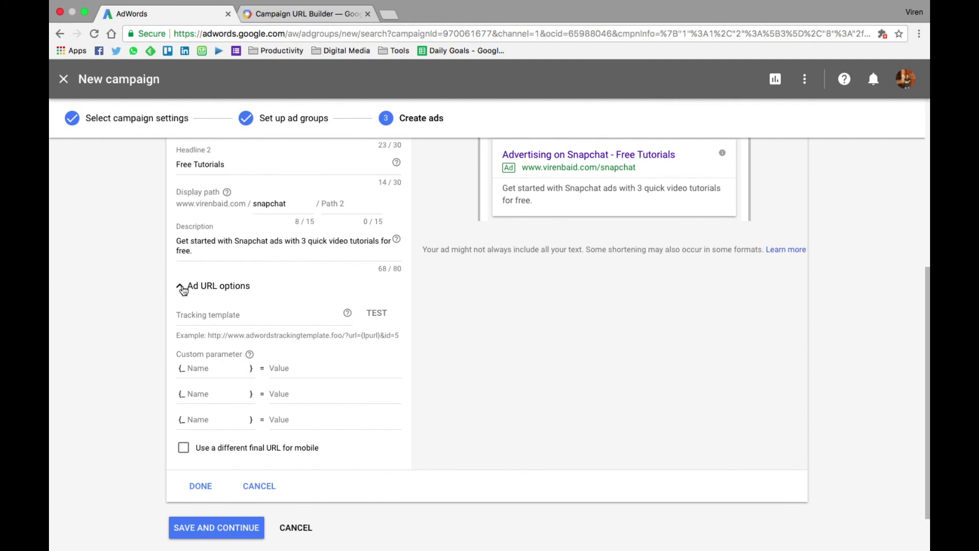
pyautogui.scroll(3, 183, 291)
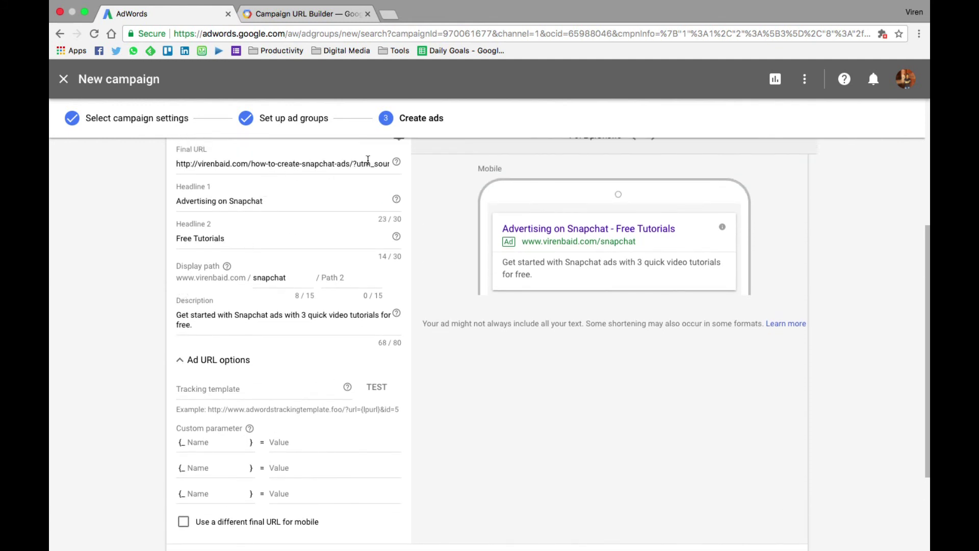
pyautogui.scroll(-3, 181, 329)
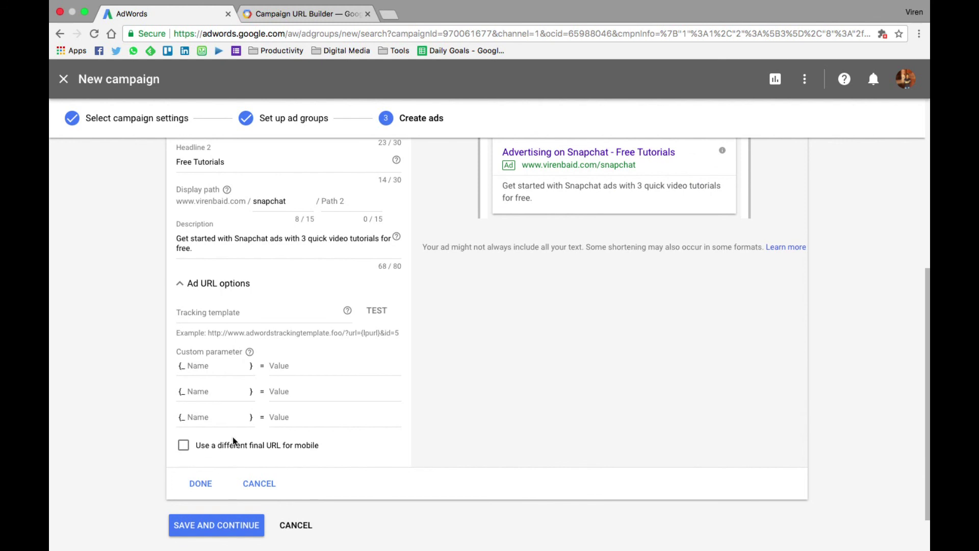
pyautogui.scroll(3, 178, 344)
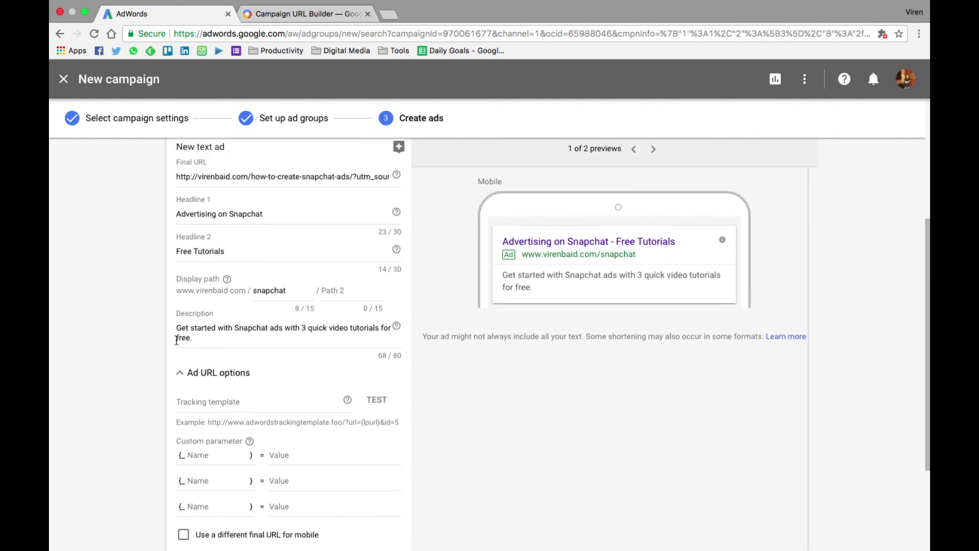
pyautogui.scroll(-1, 177, 339)
pyautogui.scroll(3, 431, 277)
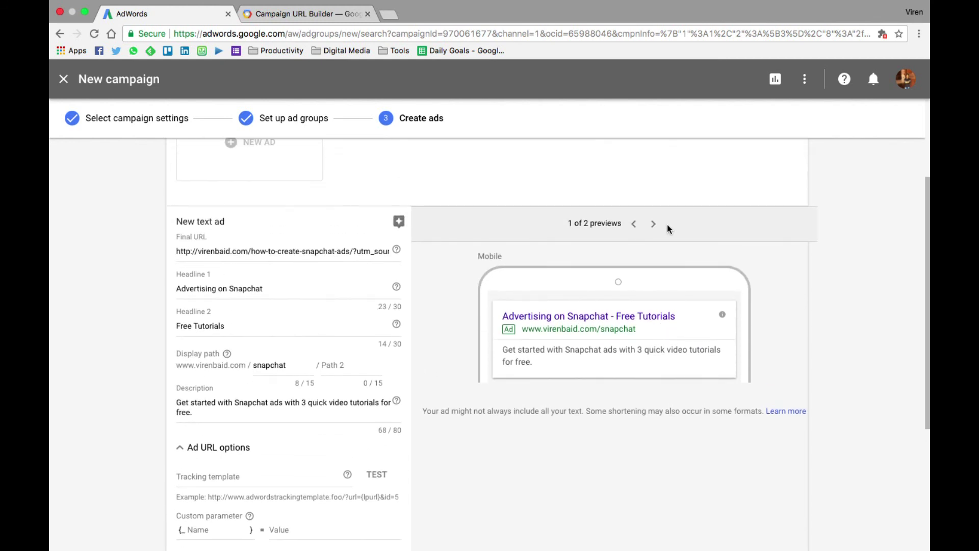
pyautogui.click(651, 224)
pyautogui.click(633, 223)
pyautogui.click(661, 228)
pyautogui.scroll(-5, 463, 468)
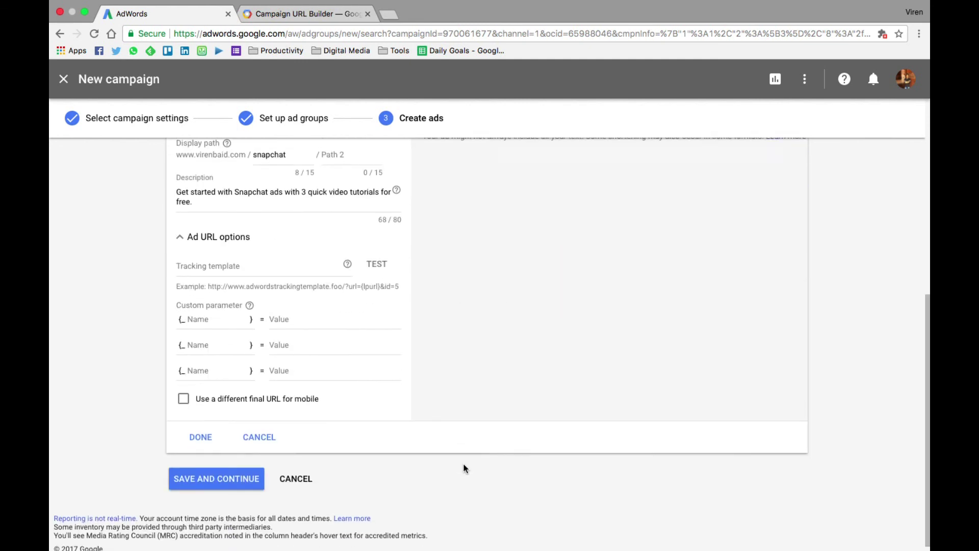
pyautogui.click(246, 474)
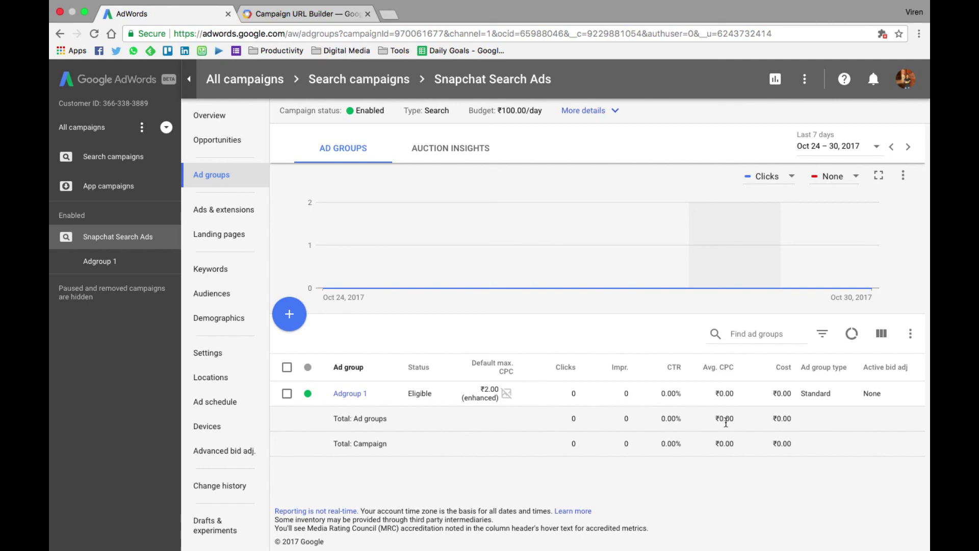
# - Check that the Snapchat Search Ads campaign is enabled, with Adgroup 1 eligible at ₹0.00 cost
pyautogui.moveTo(822, 369)
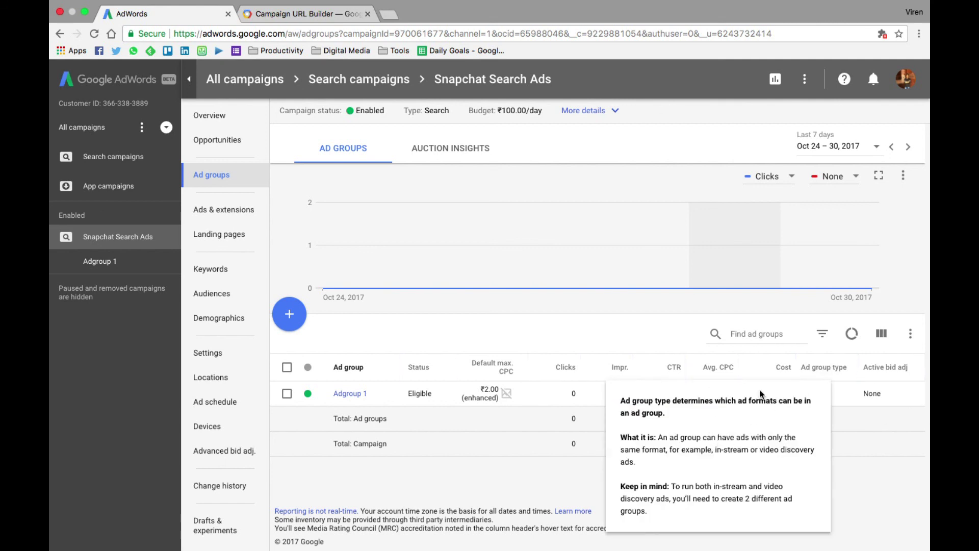